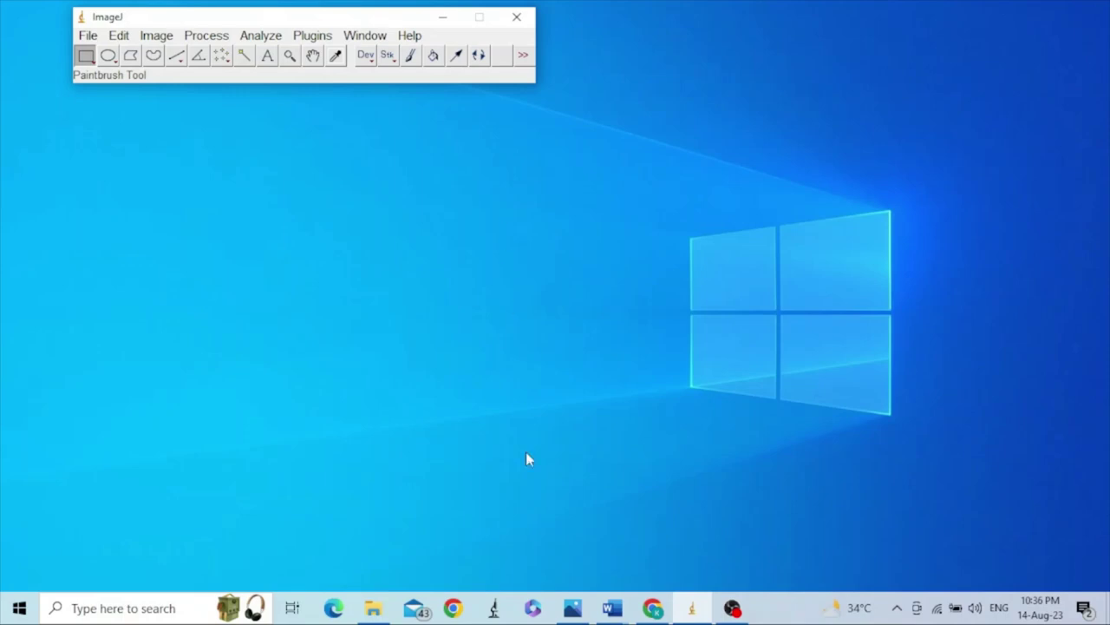
View the labelled example image adrenalcomposite10X_lbl.jpg, and minimize its window.
{"action": "left_click", "coordinate": [574, 607]}
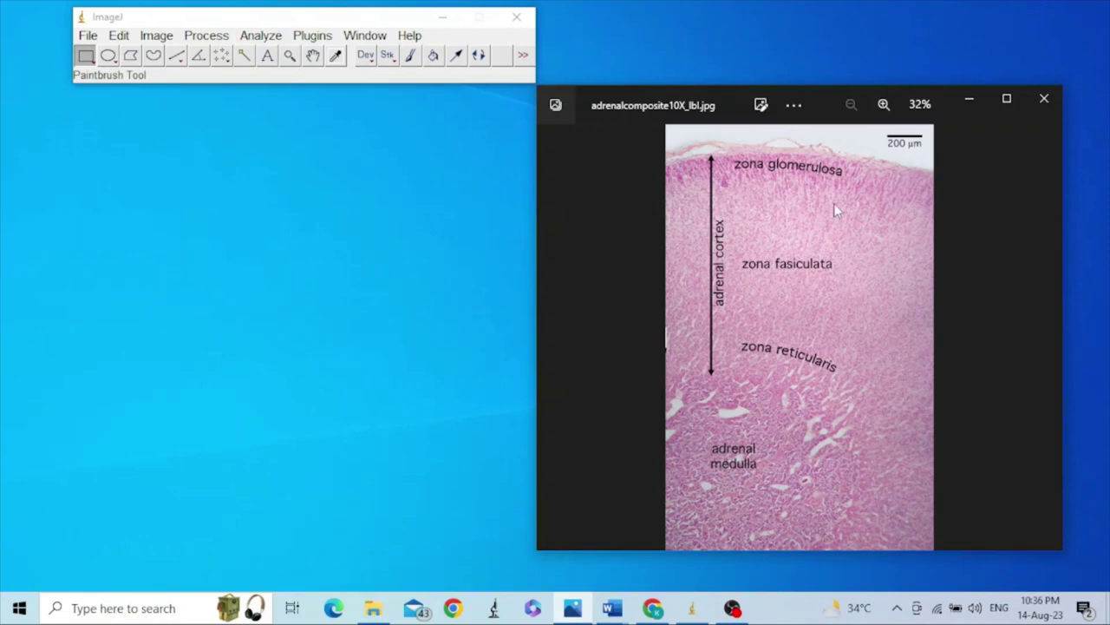
{"action": "left_click", "coordinate": [971, 101]}
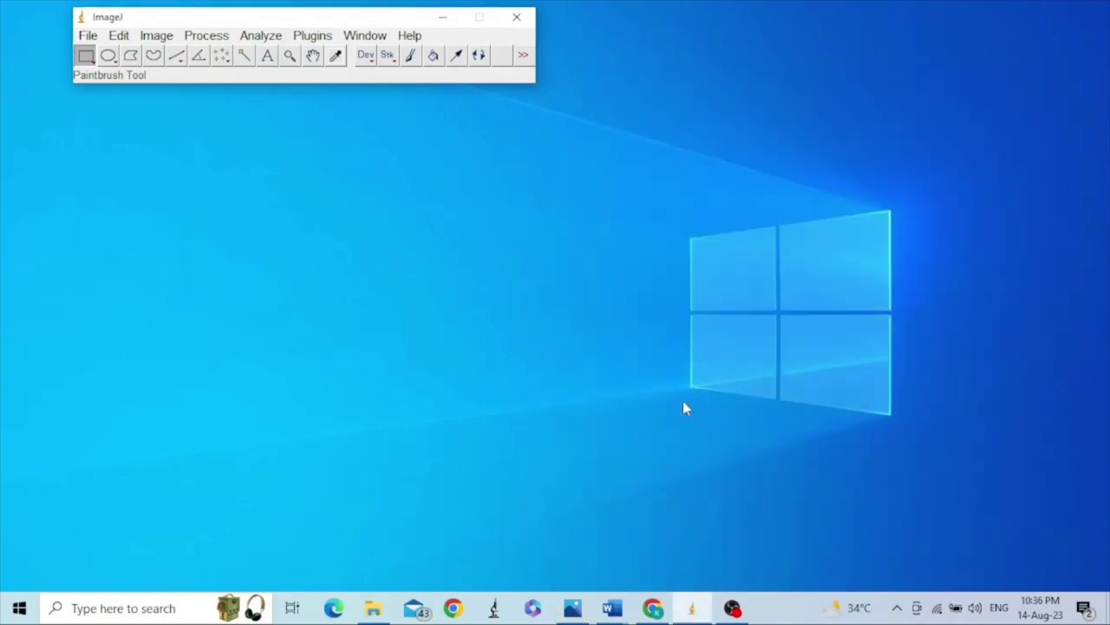
Open the Fig 1 image from the annotation folder in ImageJ and minimize the folder window.
{"action": "mouse_move", "coordinate": [375, 609]}
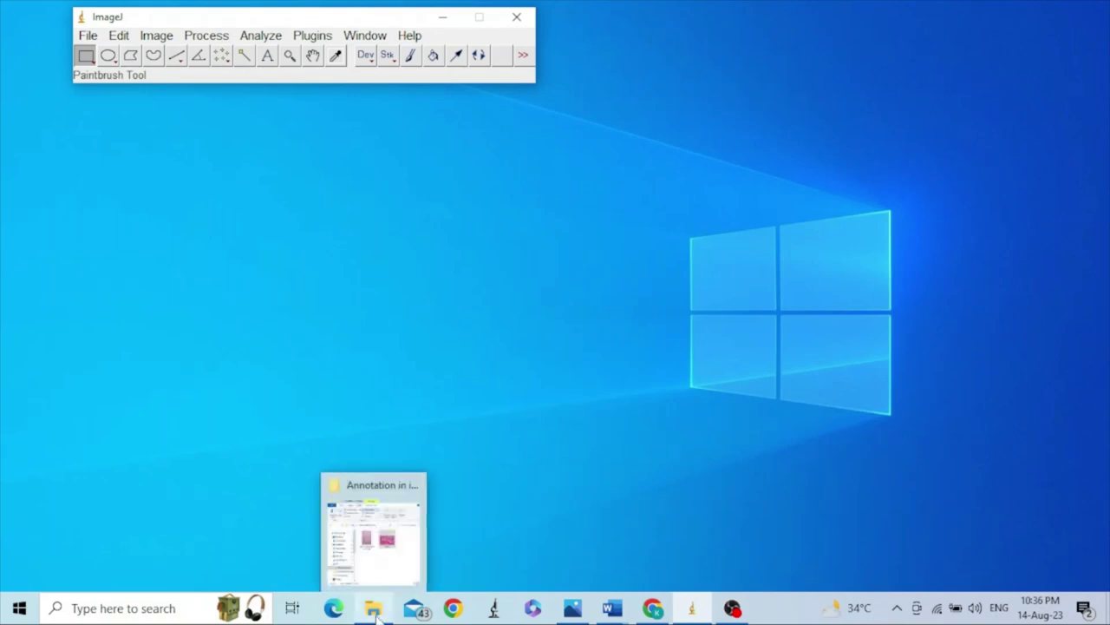
{"action": "left_click", "coordinate": [377, 565]}
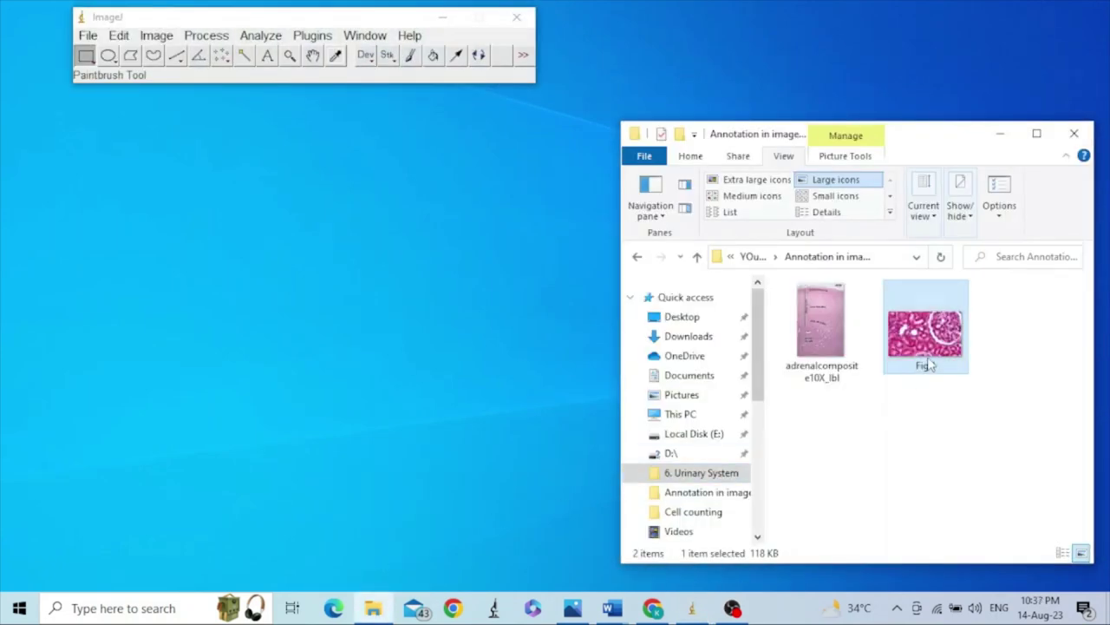
{"action": "left_click_drag", "start_coordinate": [935, 340], "coordinate": [344, 69]}
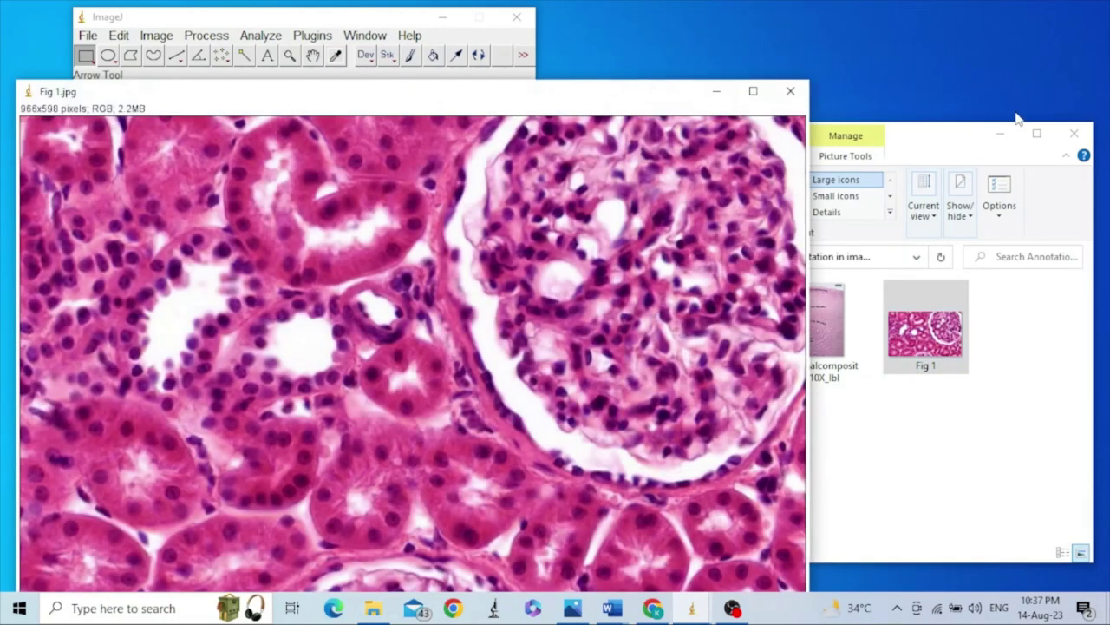
{"action": "left_click", "coordinate": [995, 138]}
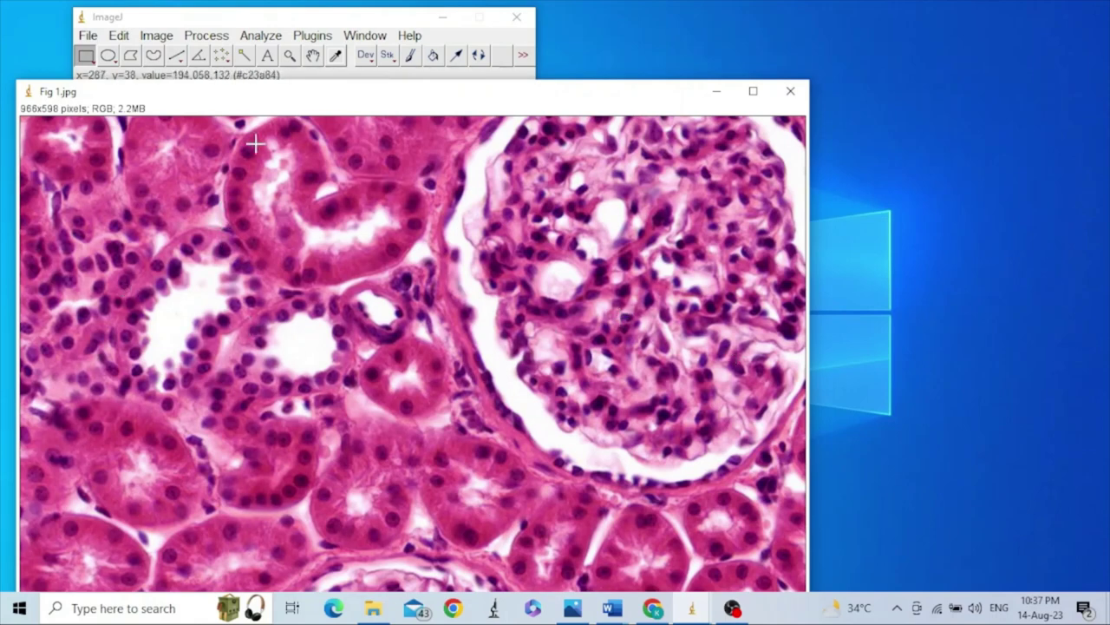
Add a text label "DCT" with the Text tool and position it inside the large white tubule lumen.
{"action": "left_click", "coordinate": [268, 55]}
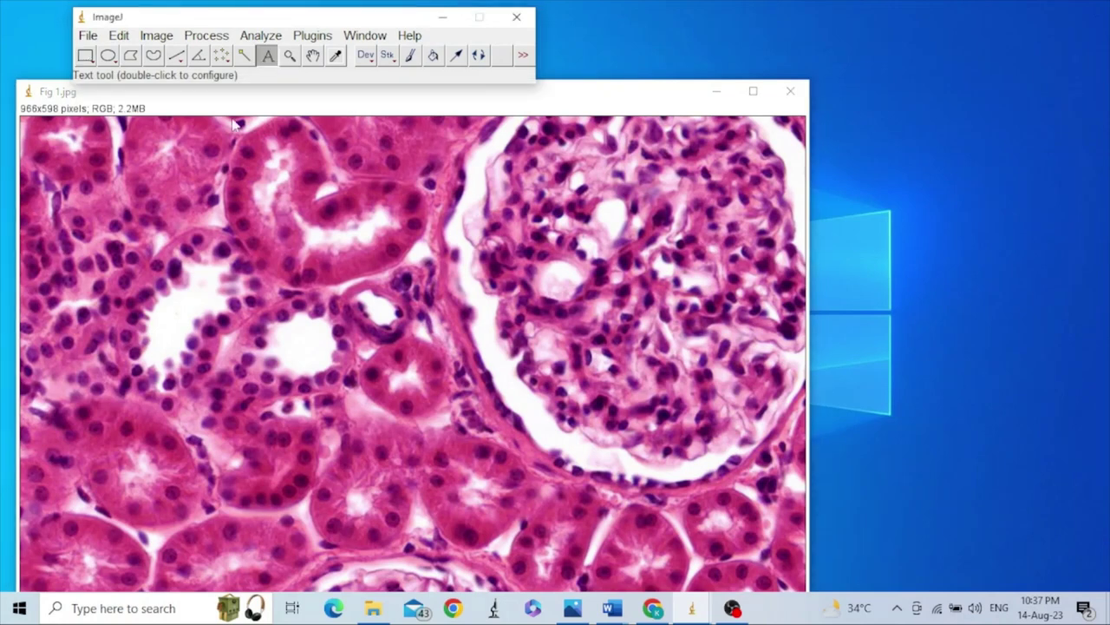
{"action": "left_click", "coordinate": [154, 312]}
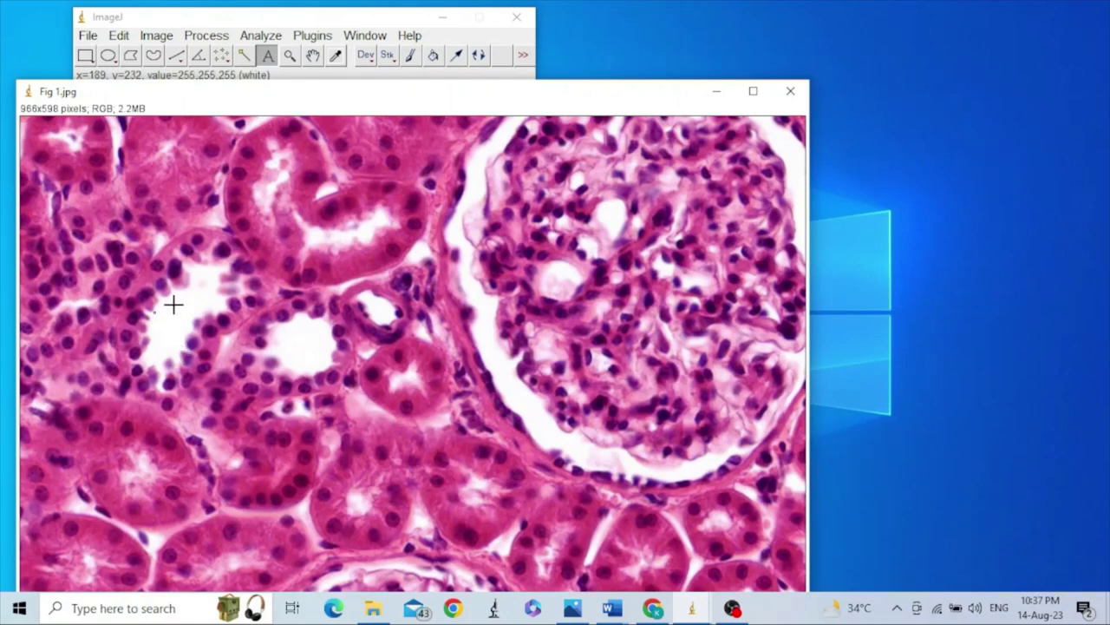
{"action": "type", "text": "DCT"}
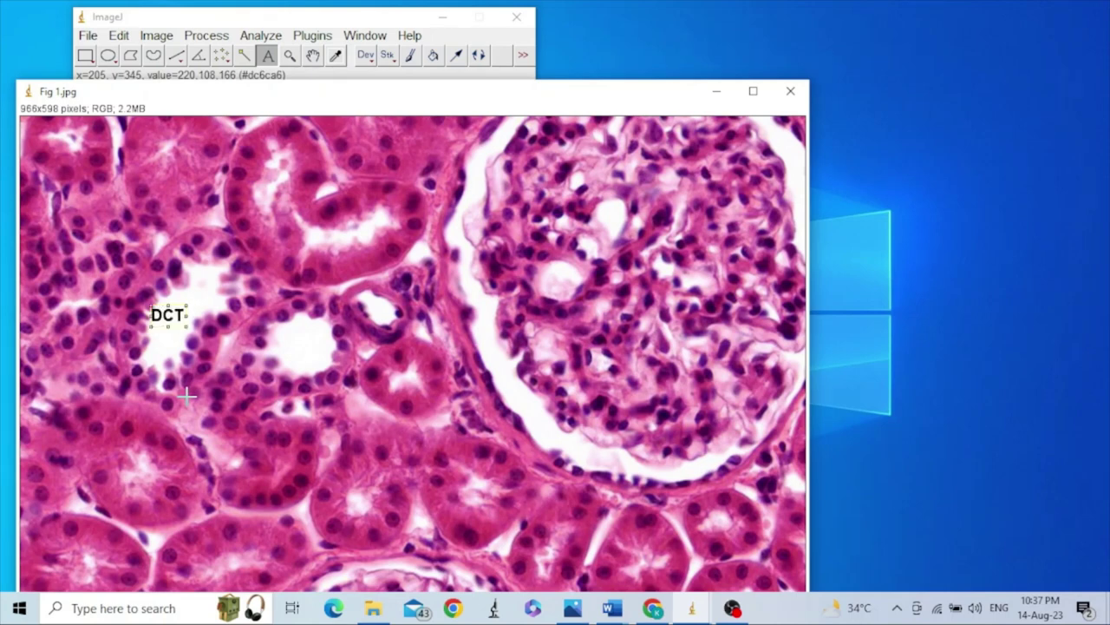
{"action": "left_click_drag", "start_coordinate": [176, 321], "coordinate": [183, 318]}
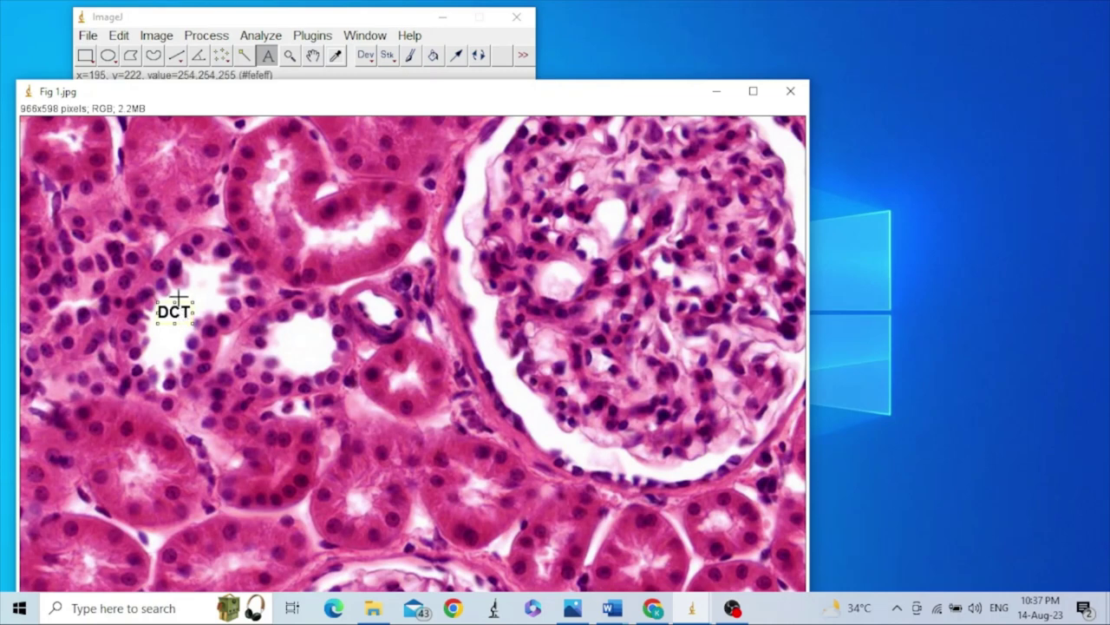
Set the DCT label's font to SansSerif and its style to Bold+Italic.
{"action": "double_click", "coordinate": [268, 58]}
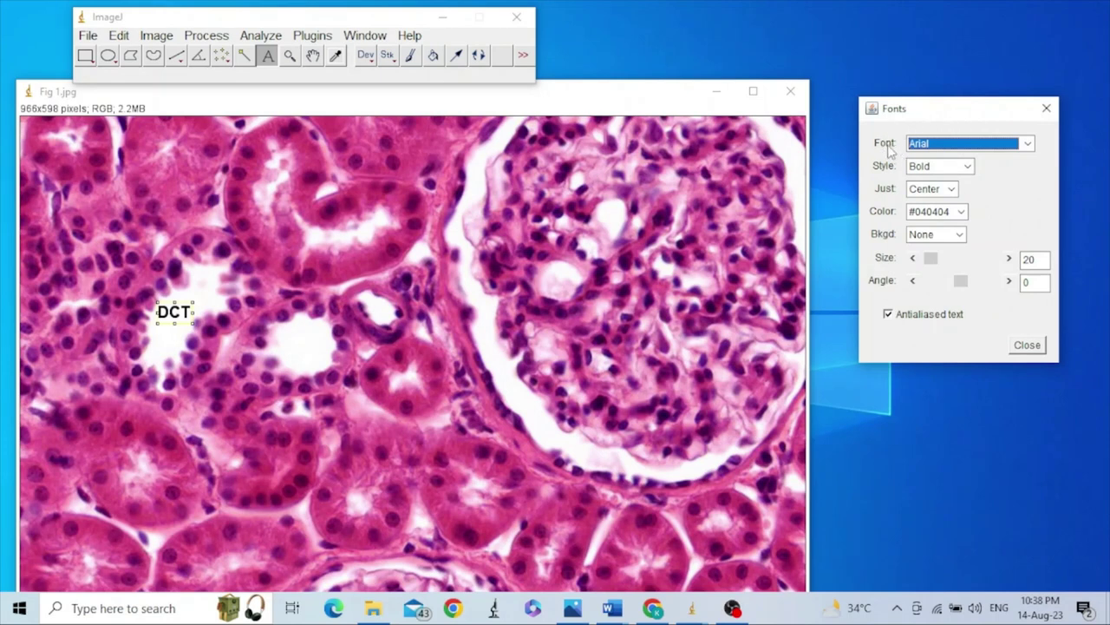
{"action": "left_click", "coordinate": [951, 150]}
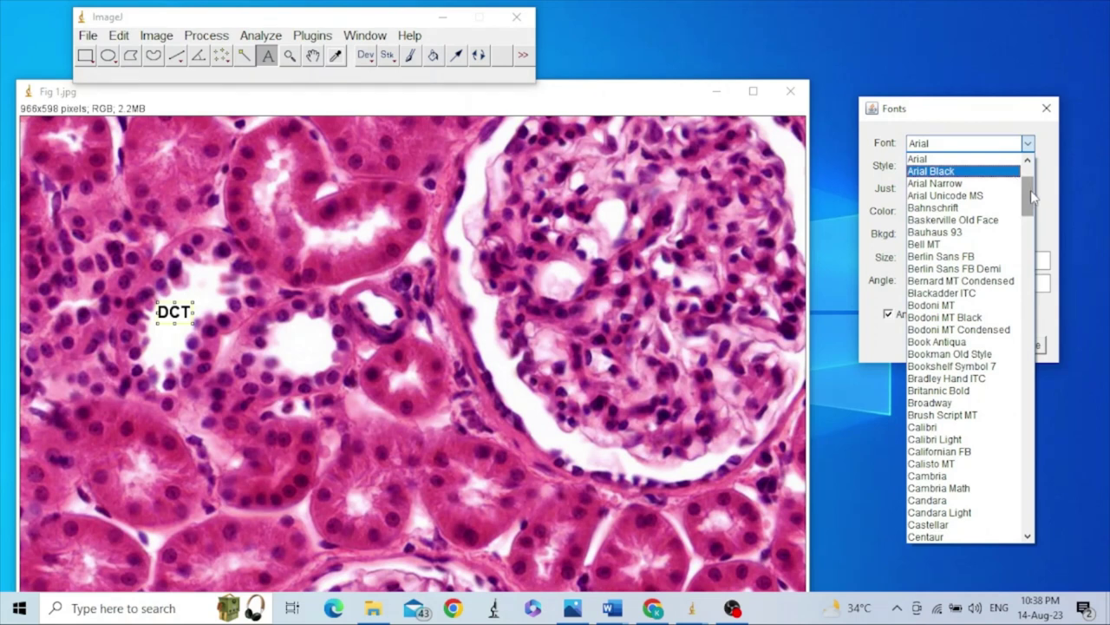
{"action": "scroll", "coordinate": [1031, 187], "scroll_direction": "up", "scroll_amount": 3}
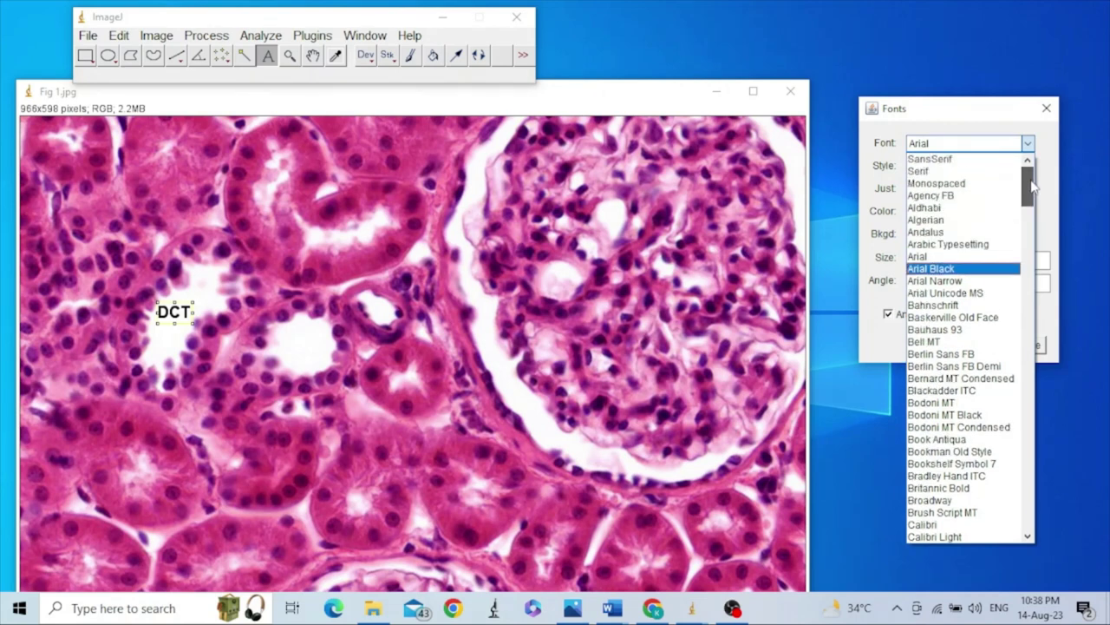
{"action": "left_click", "coordinate": [975, 161]}
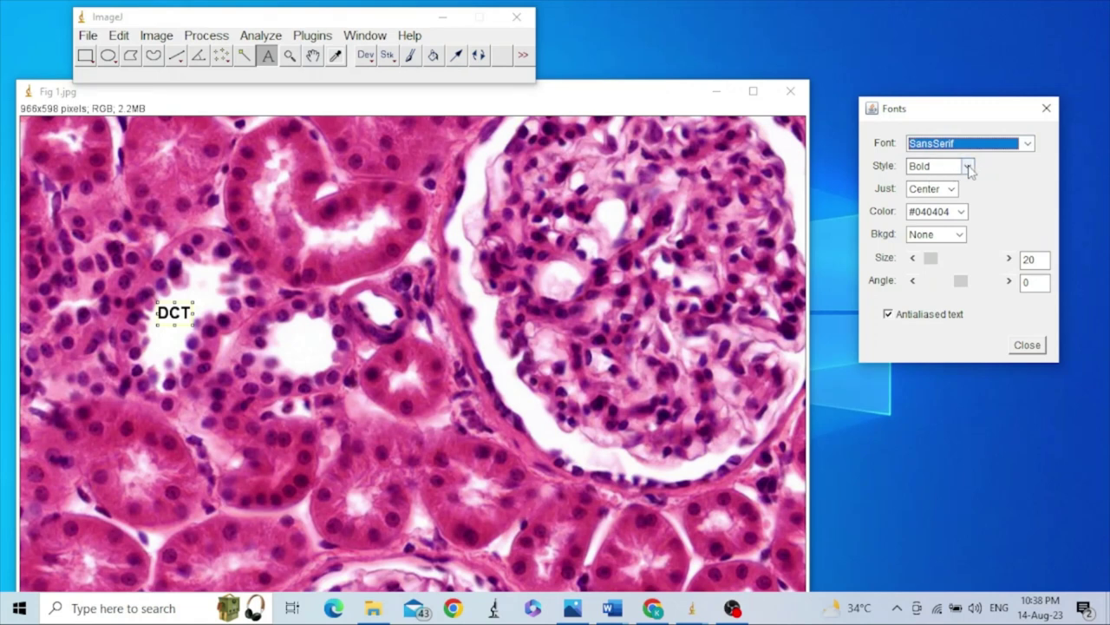
{"action": "left_click", "coordinate": [968, 167]}
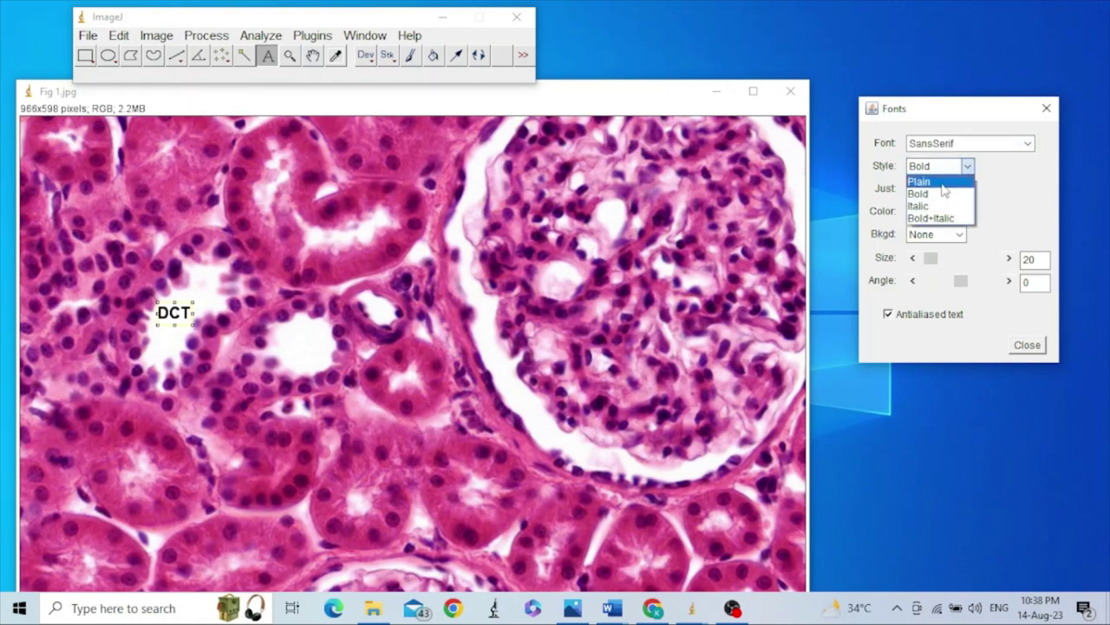
{"action": "left_click", "coordinate": [943, 183]}
{"action": "left_click", "coordinate": [968, 166]}
{"action": "left_click", "coordinate": [939, 219]}
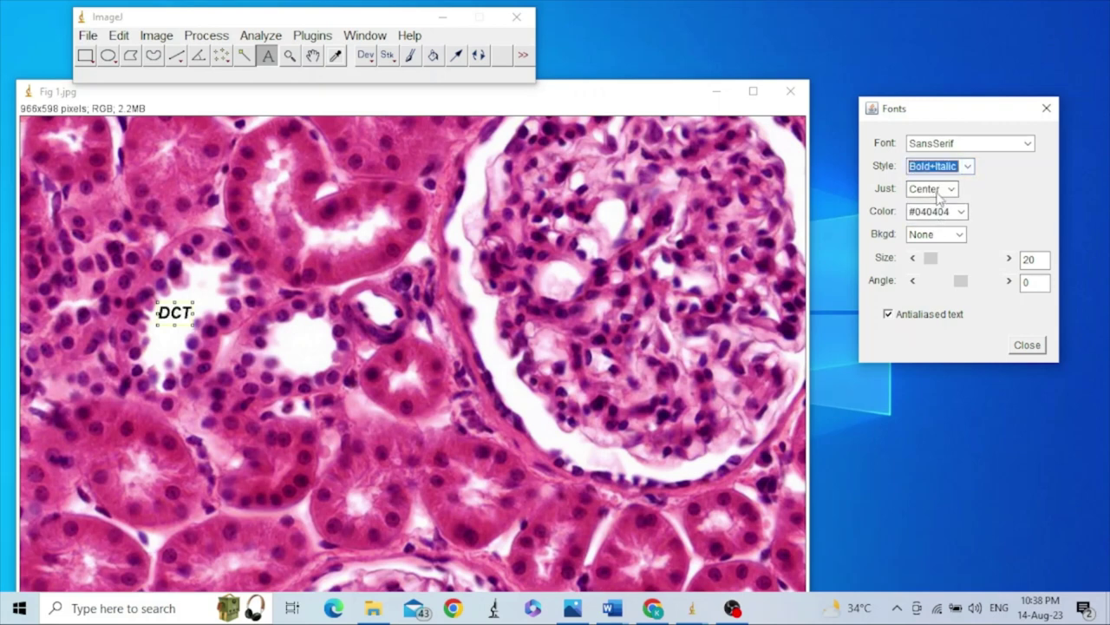
Try Left and Right justification on the DCT label, and restore it to Center.
{"action": "left_click", "coordinate": [950, 189]}
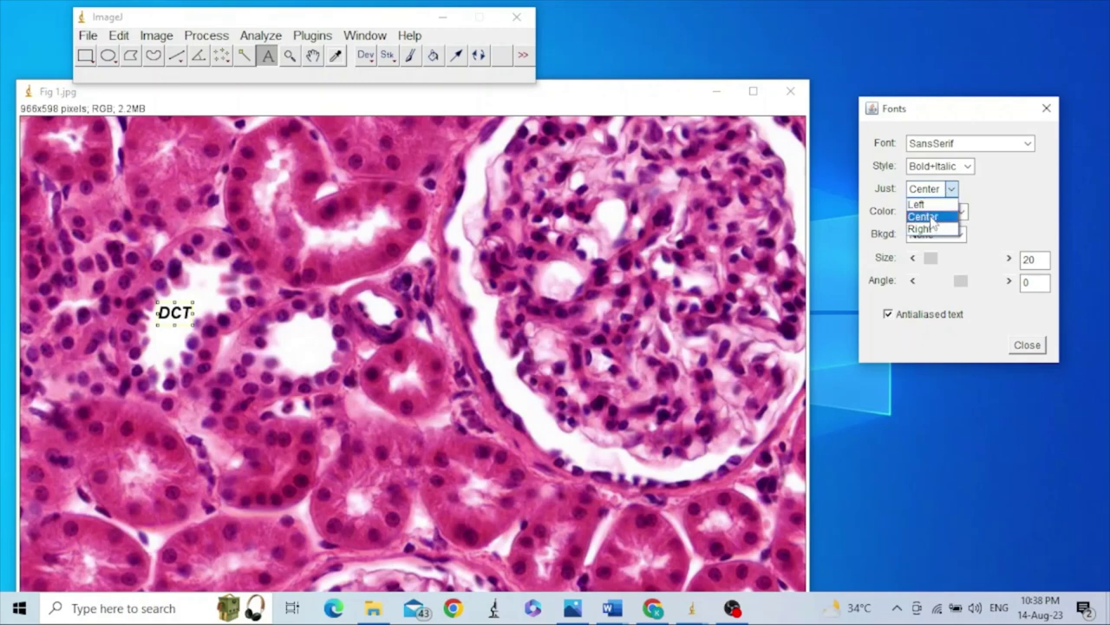
{"action": "left_click", "coordinate": [921, 204]}
{"action": "left_click", "coordinate": [952, 191]}
{"action": "left_click", "coordinate": [941, 227]}
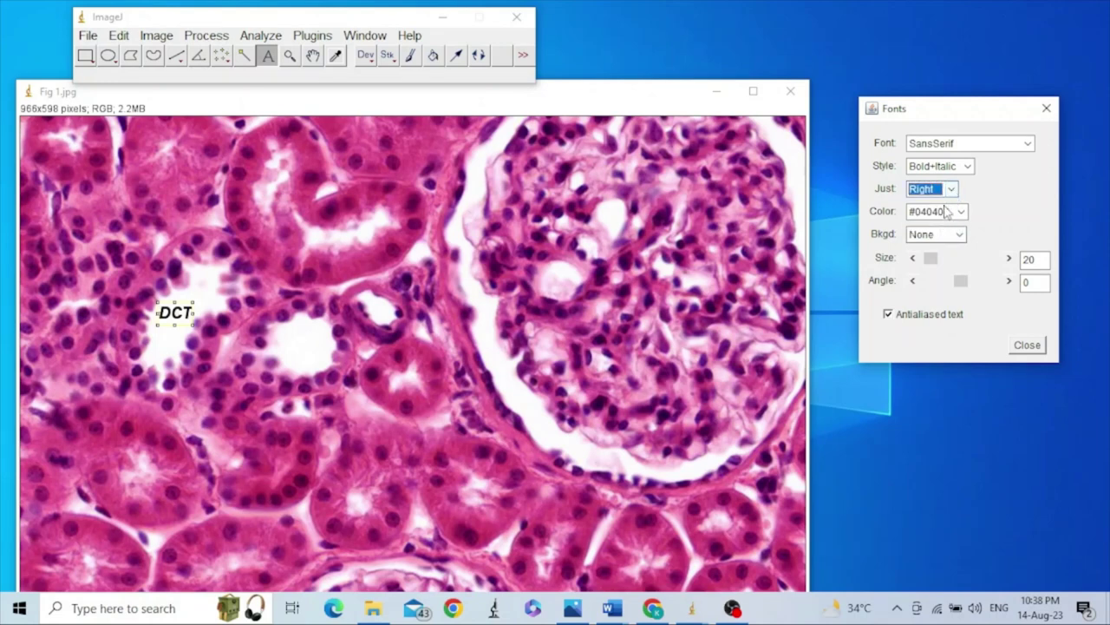
{"action": "left_click", "coordinate": [950, 190]}
{"action": "left_click", "coordinate": [933, 217]}
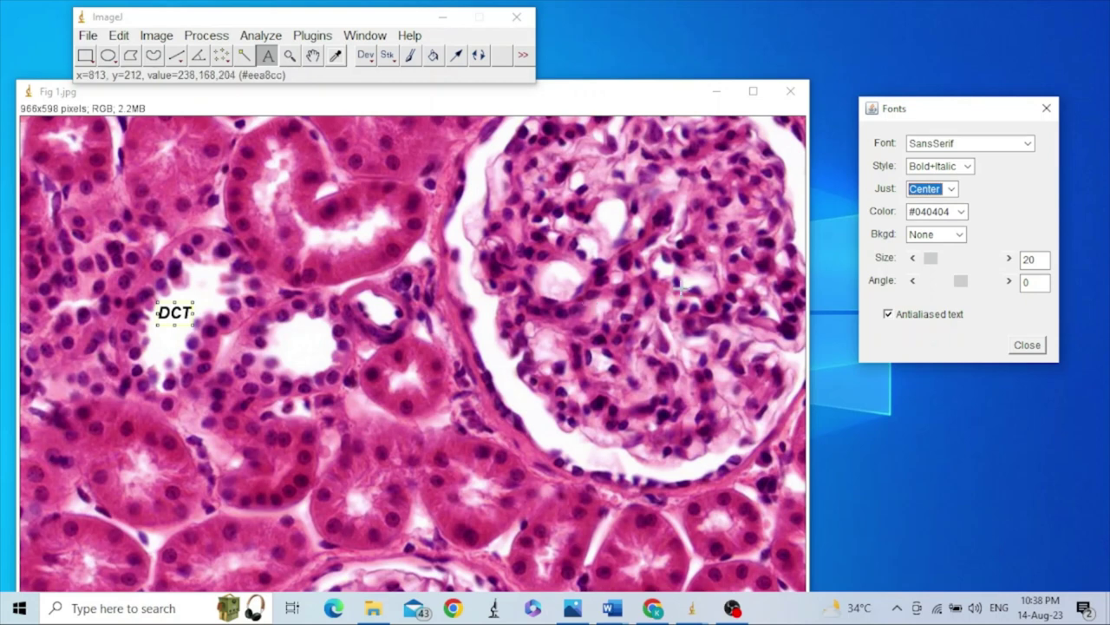
Set the DCT label's color to Blue with background None and its size to 23, and close the font settings.
{"action": "left_click", "coordinate": [961, 212]}
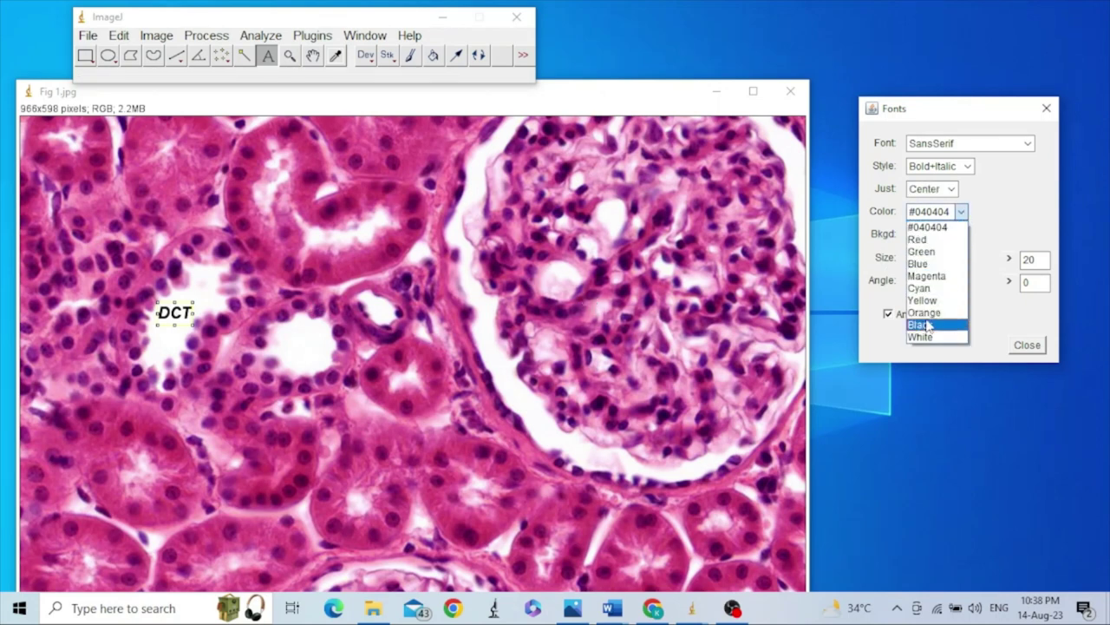
{"action": "left_click", "coordinate": [928, 264]}
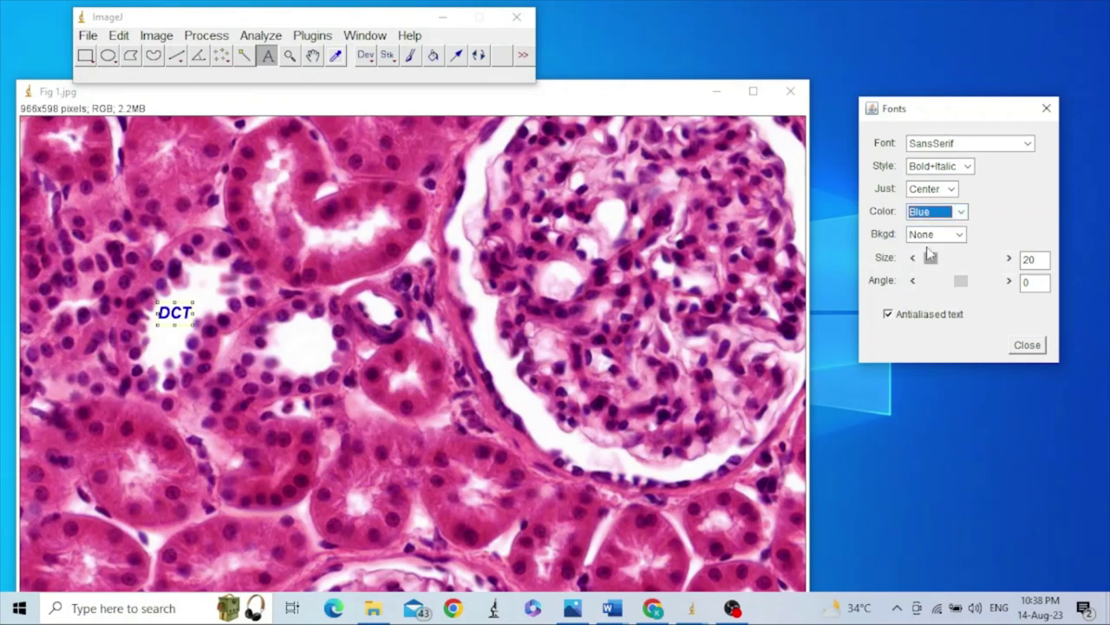
{"action": "left_click", "coordinate": [960, 235]}
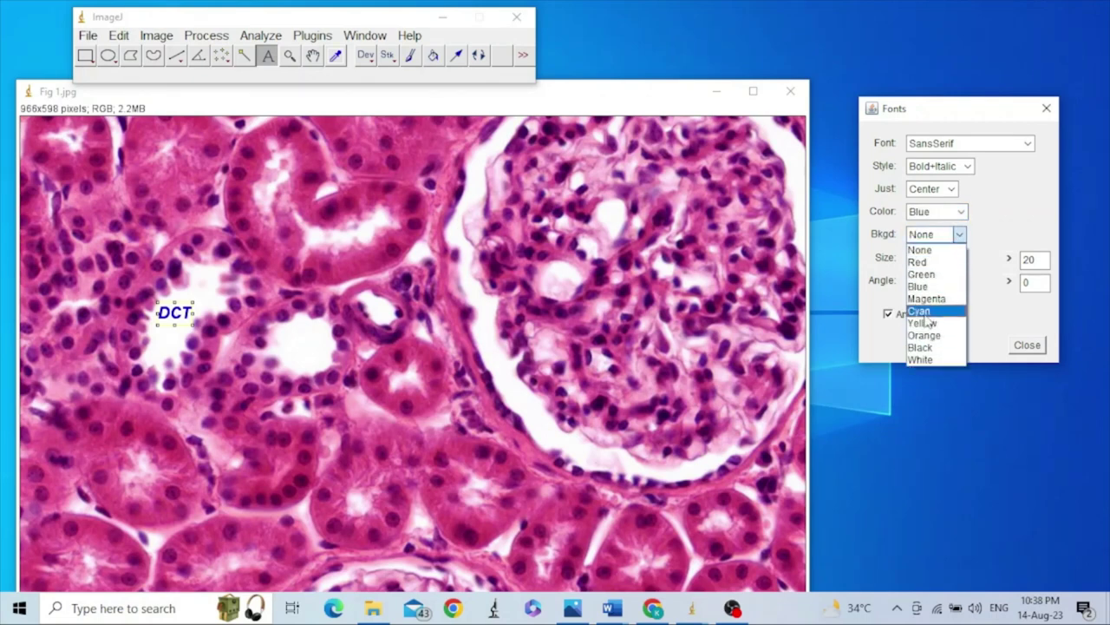
{"action": "left_click", "coordinate": [955, 238]}
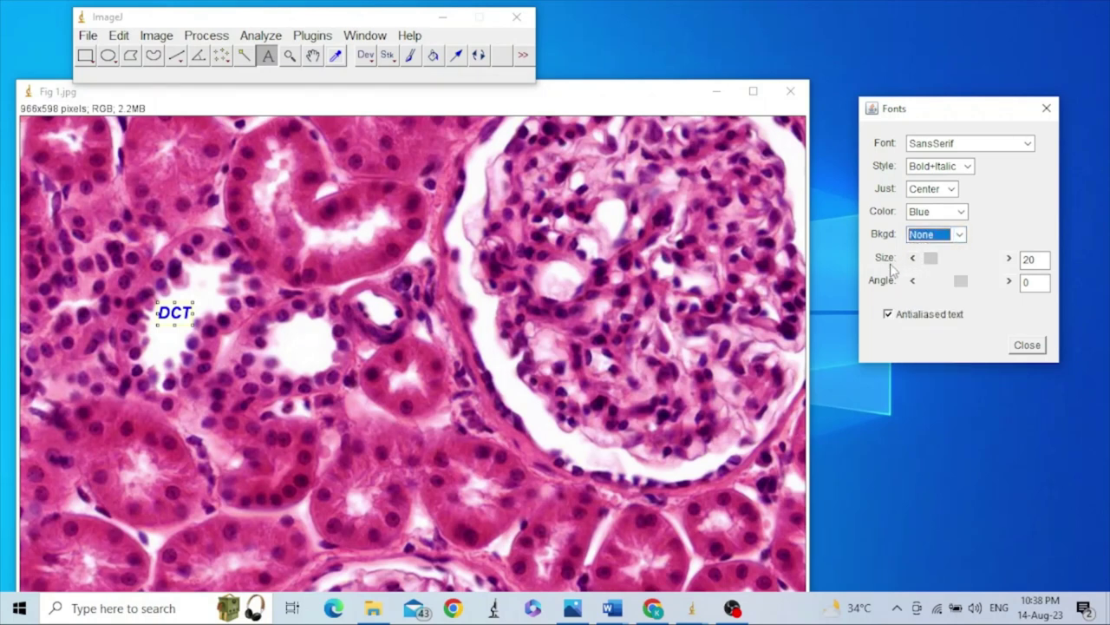
{"action": "left_click", "coordinate": [1008, 258]}
{"action": "left_click", "coordinate": [1007, 258]}
{"action": "left_click", "coordinate": [1008, 258]}
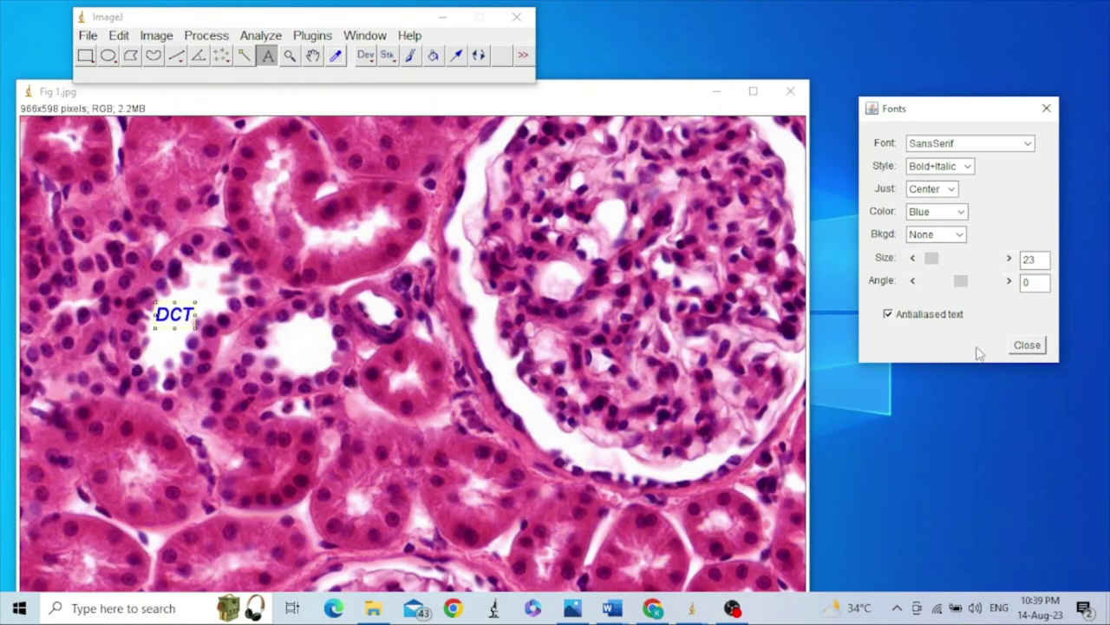
{"action": "left_click", "coordinate": [1027, 345]}
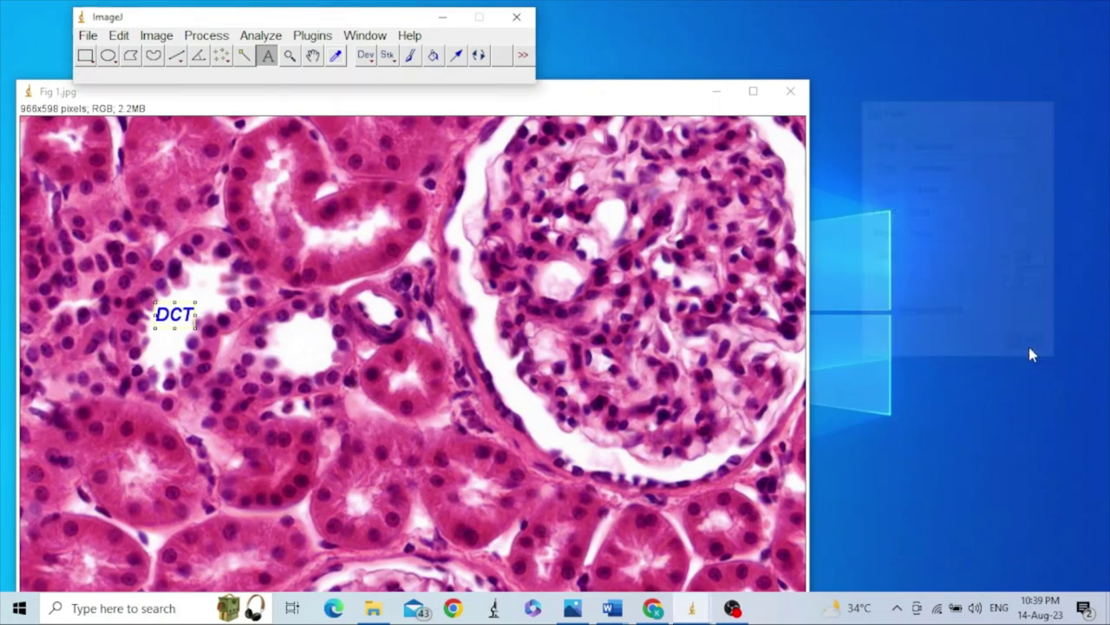
Draw the DCT label permanently into the image and deselect its text box.
{"action": "left_click", "coordinate": [120, 38]}
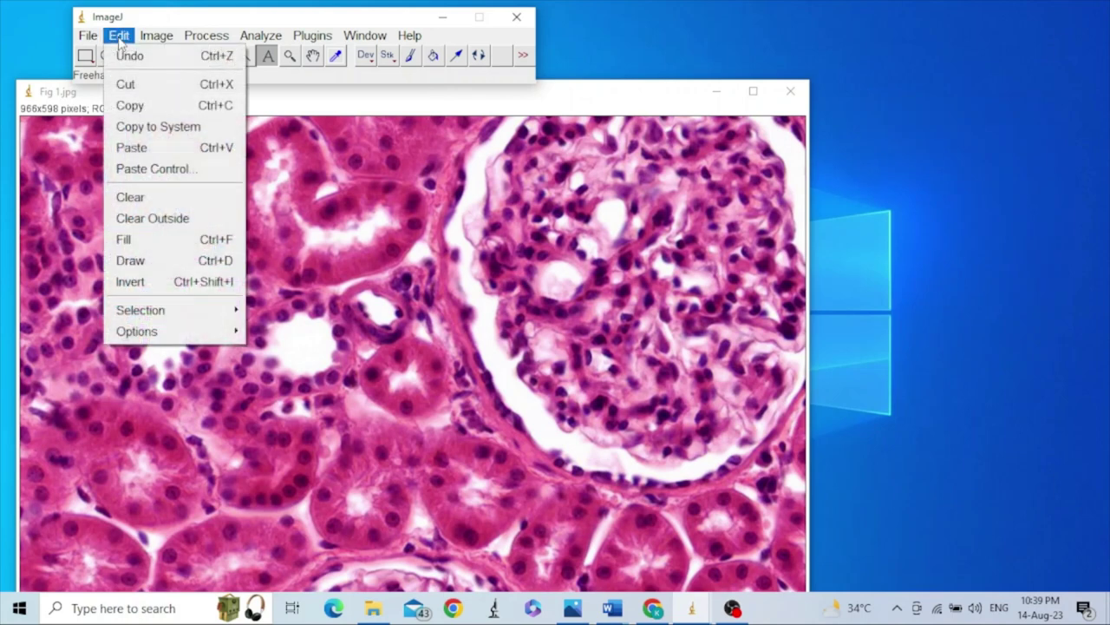
{"action": "left_click", "coordinate": [222, 263]}
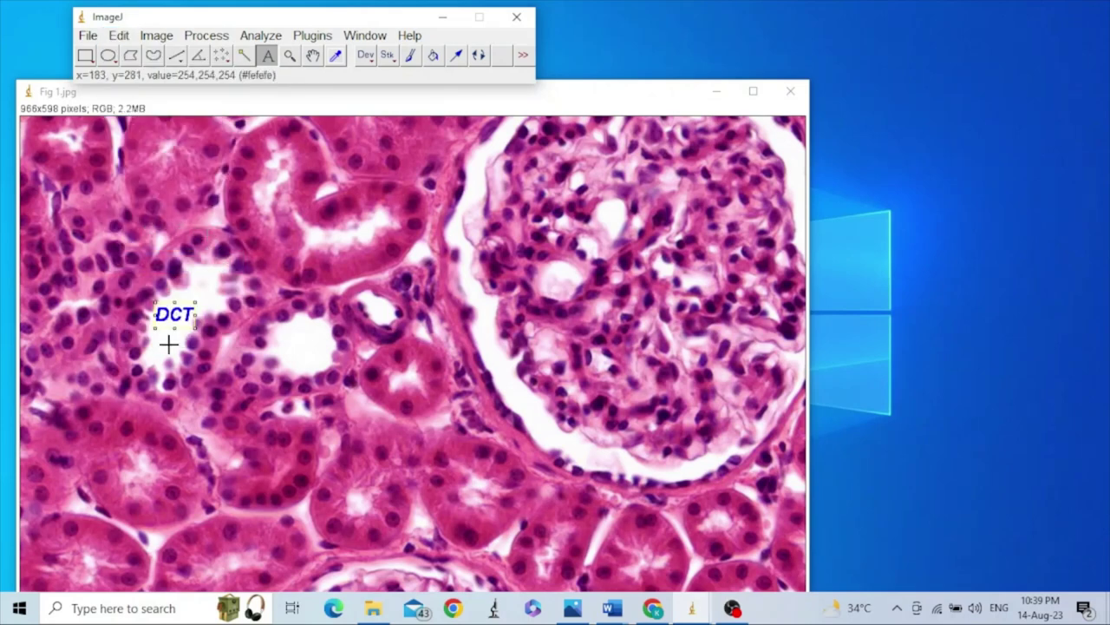
{"action": "left_click", "coordinate": [220, 288]}
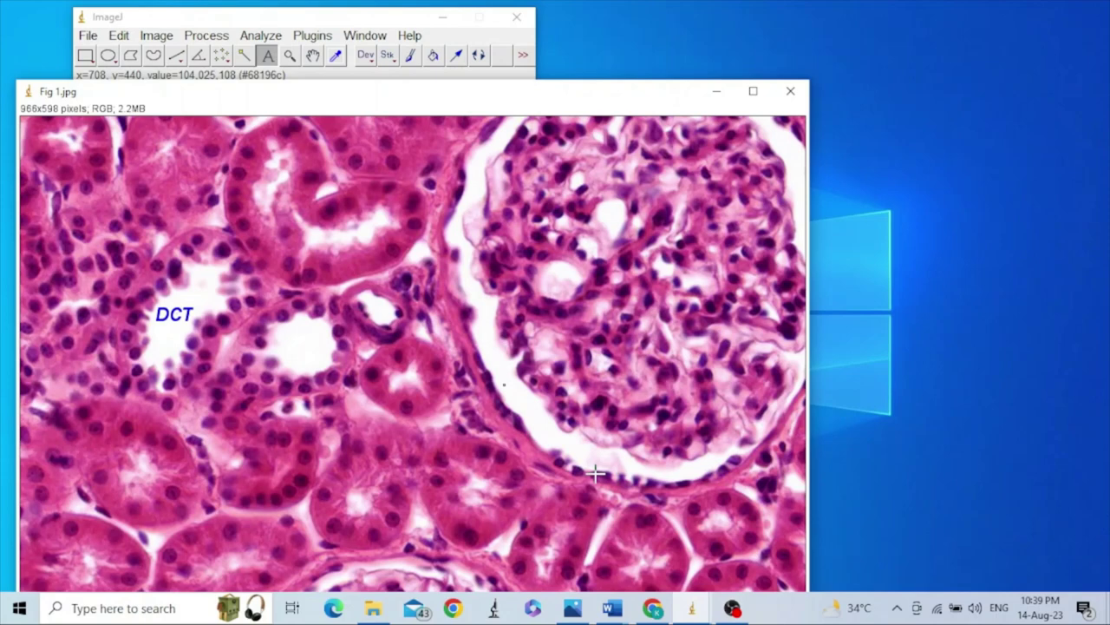
Add a "BS" label and position it in the white space bordering the large round glomerulus.
{"action": "type", "text": "BS"}
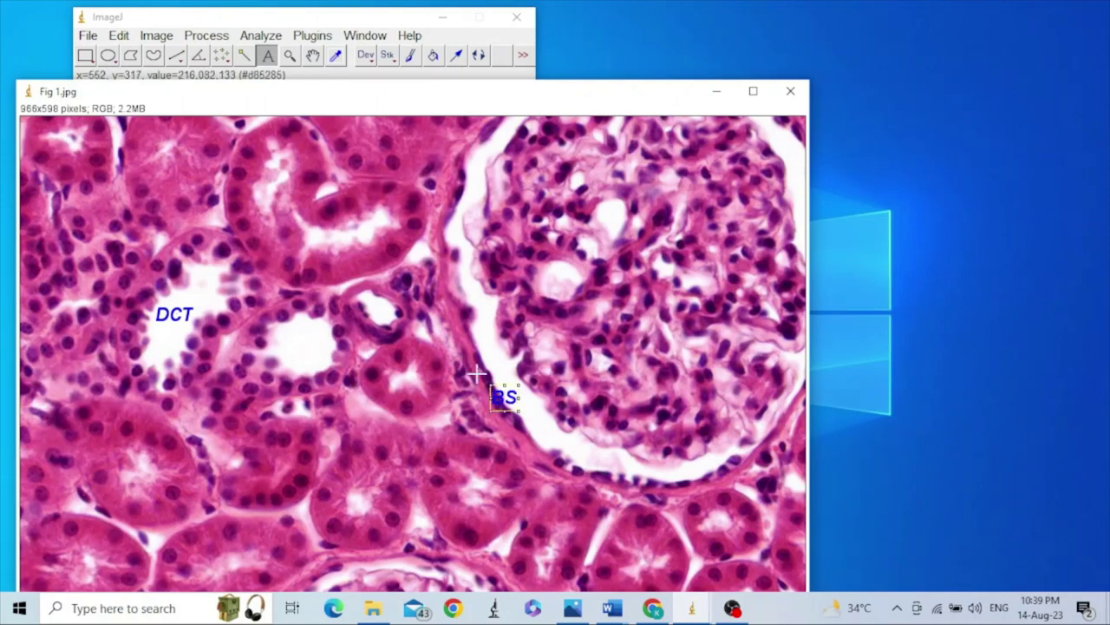
{"action": "left_click_drag", "start_coordinate": [509, 394], "coordinate": [523, 406]}
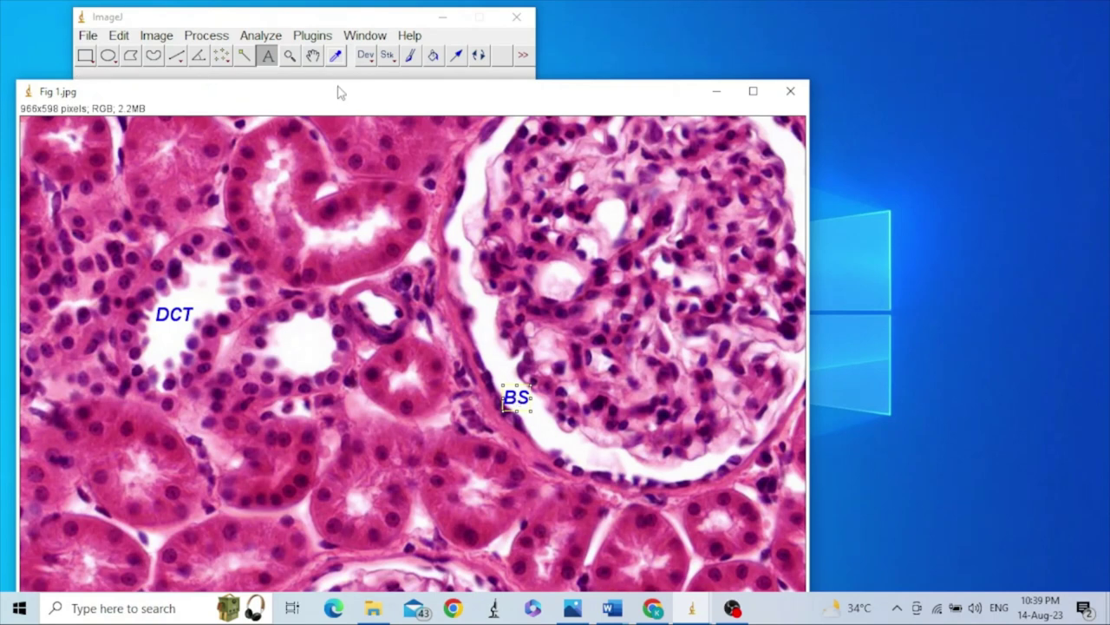
Set the BS label's angle to 90 degrees and move the rotated text down within the white space.
{"action": "left_click", "coordinate": [273, 57]}
{"action": "double_click", "coordinate": [272, 58]}
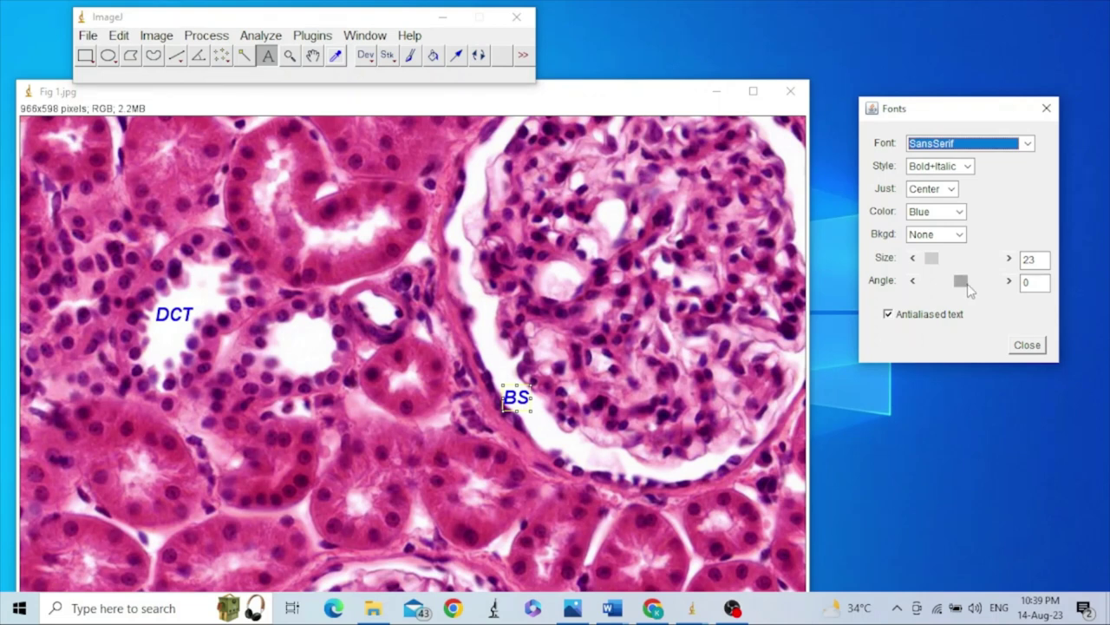
{"action": "left_click", "coordinate": [1009, 281]}
{"action": "left_click", "coordinate": [1009, 281]}
{"action": "left_click", "coordinate": [1009, 281]}
{"action": "left_click", "coordinate": [1009, 281]}
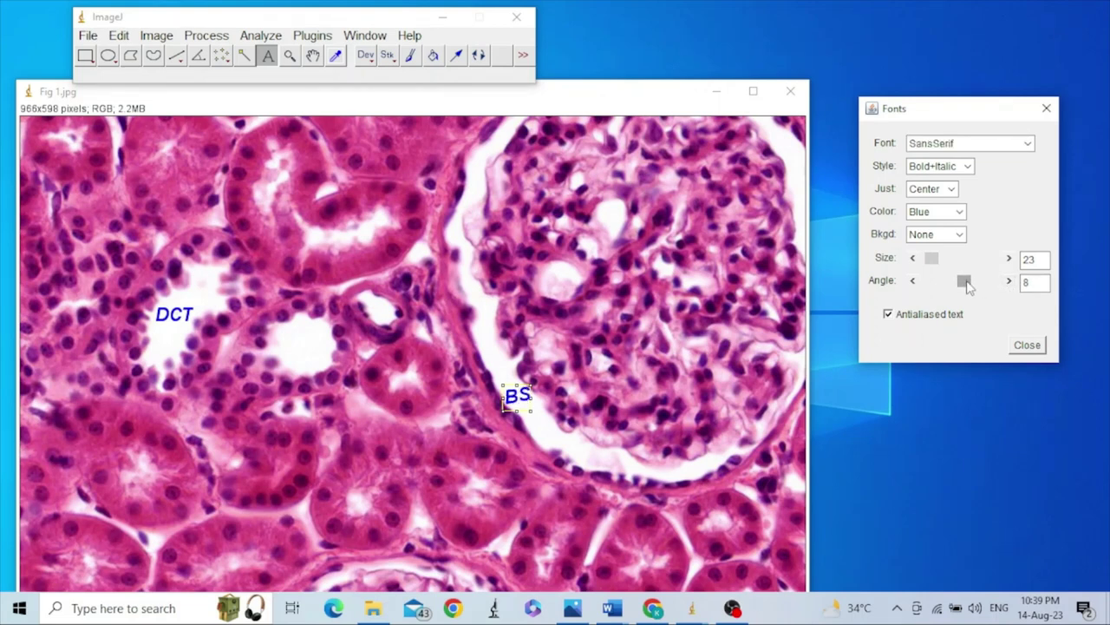
{"action": "left_click_drag", "start_coordinate": [968, 287], "coordinate": [1002, 286]}
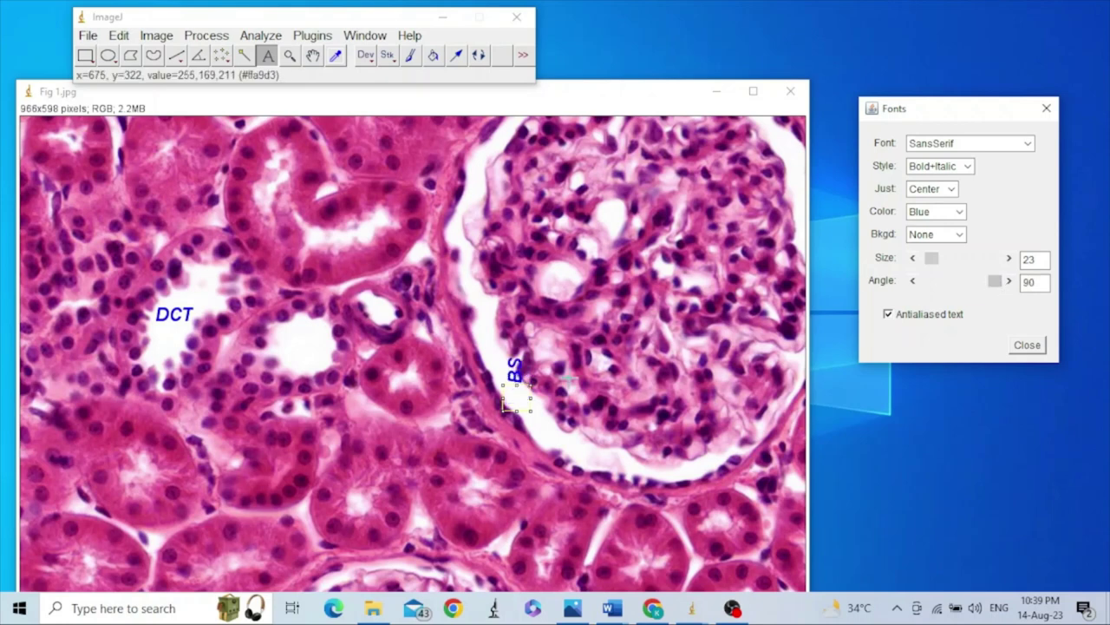
{"action": "left_click", "coordinate": [516, 403]}
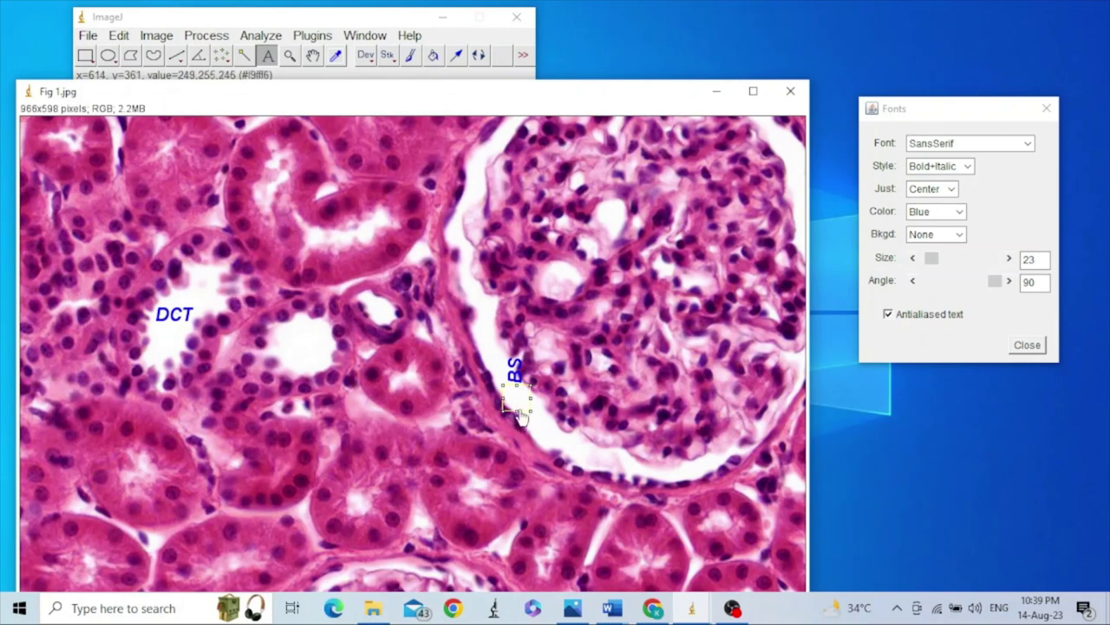
{"action": "left_click_drag", "start_coordinate": [516, 403], "coordinate": [518, 421]}
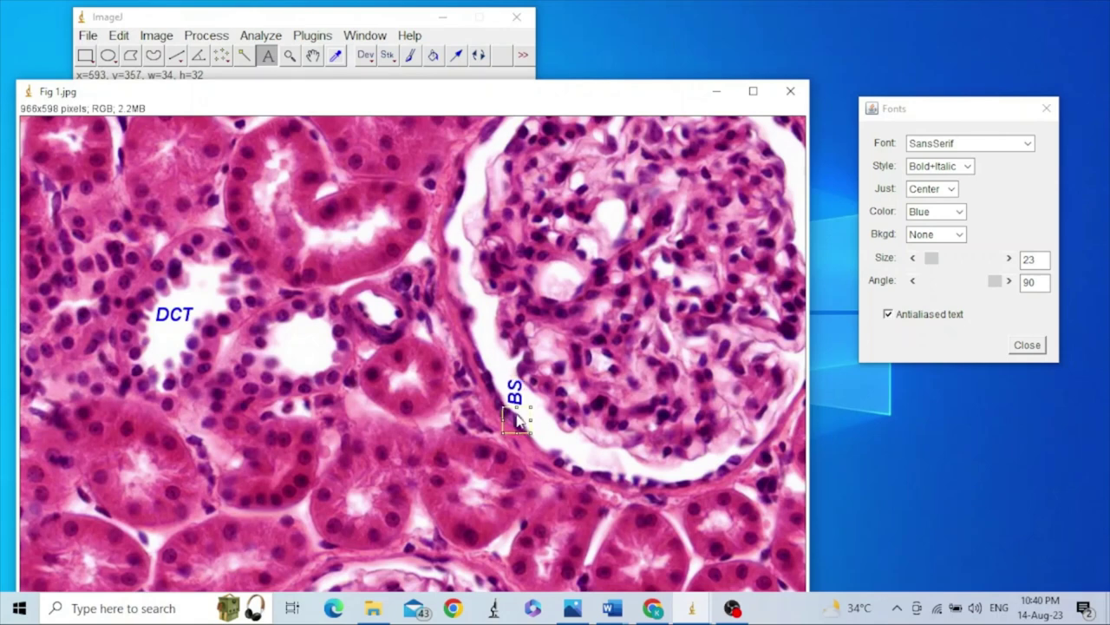
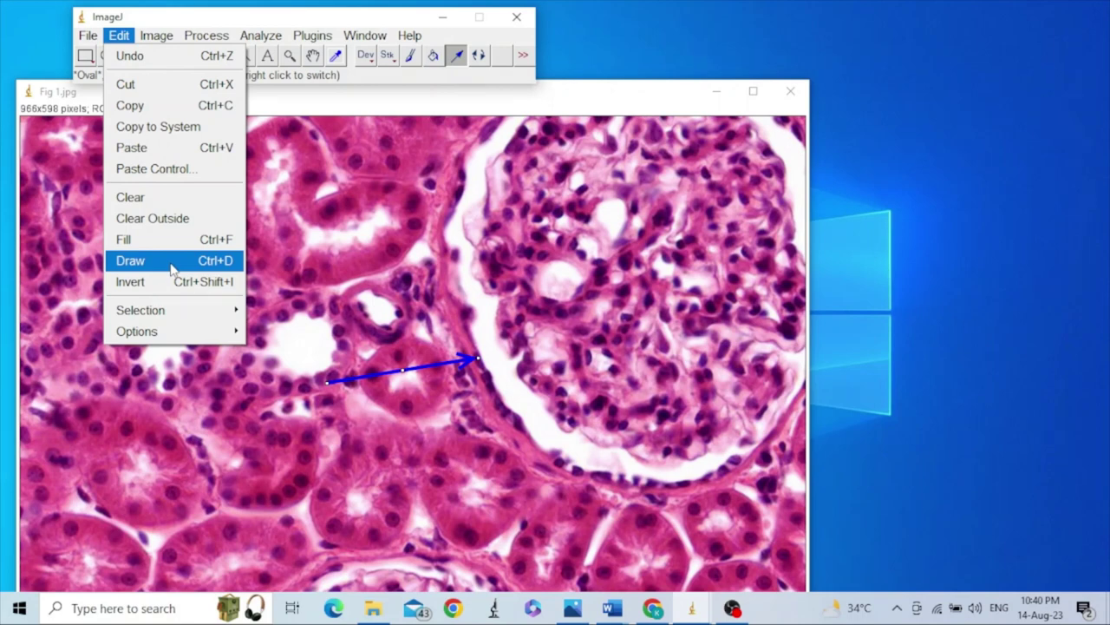
Draw the blue arrow pointing at the glomerulus's outer edge permanently into the image and deselect it.
{"action": "left_click", "coordinate": [171, 270]}
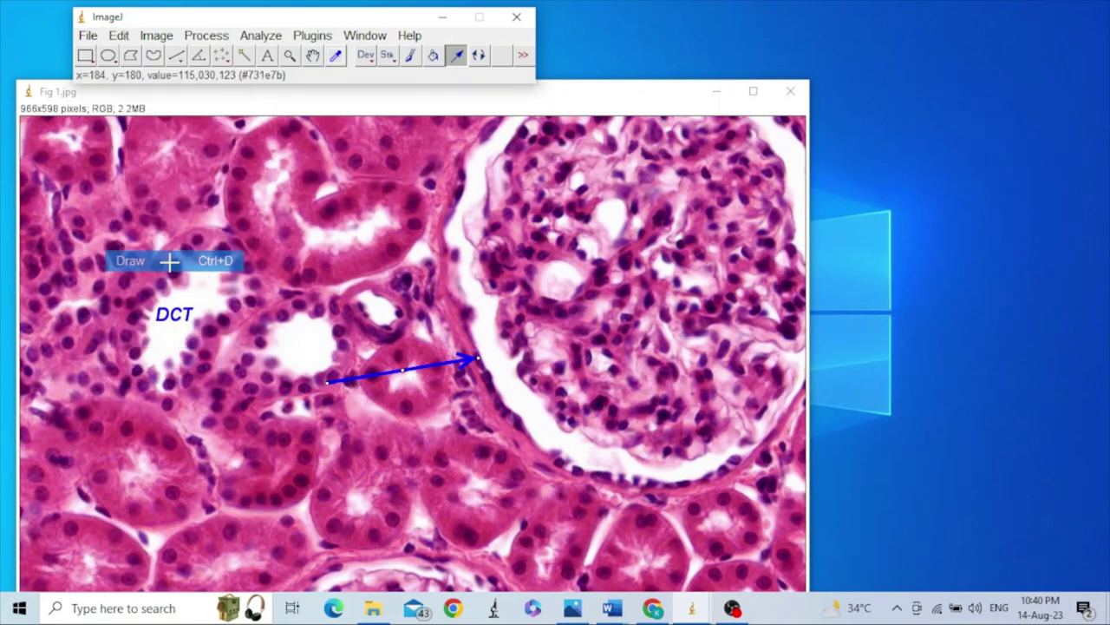
{"action": "left_click_drag", "start_coordinate": [170, 263], "coordinate": [210, 301]}
{"action": "left_click", "coordinate": [289, 302]}
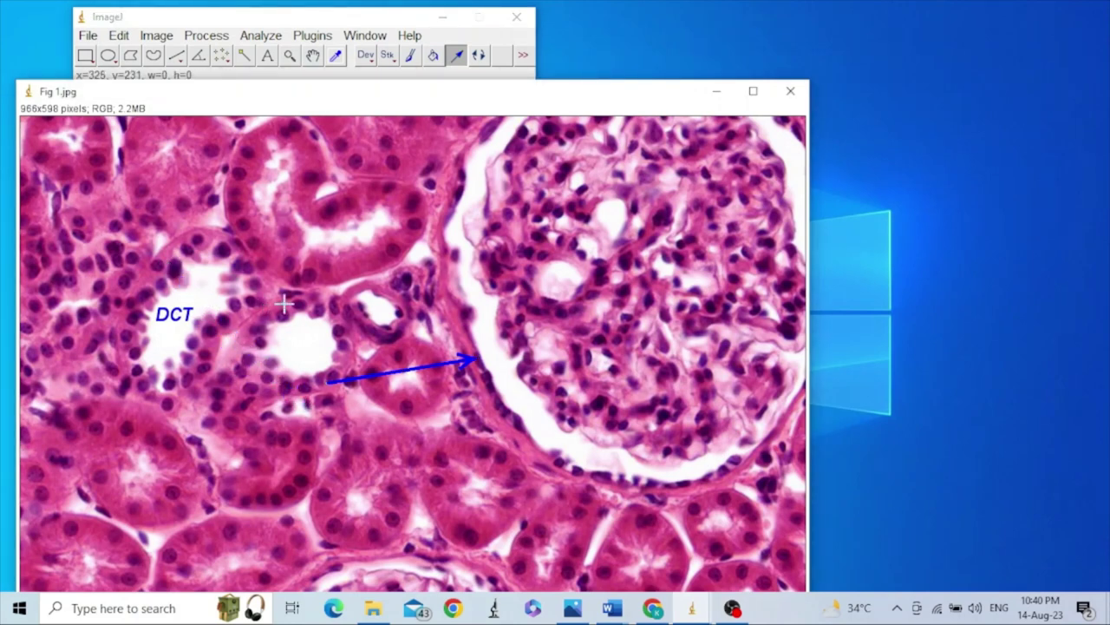
Add a "BC" text label and position it at the tail of the blue arrow.
{"action": "left_click", "coordinate": [267, 54]}
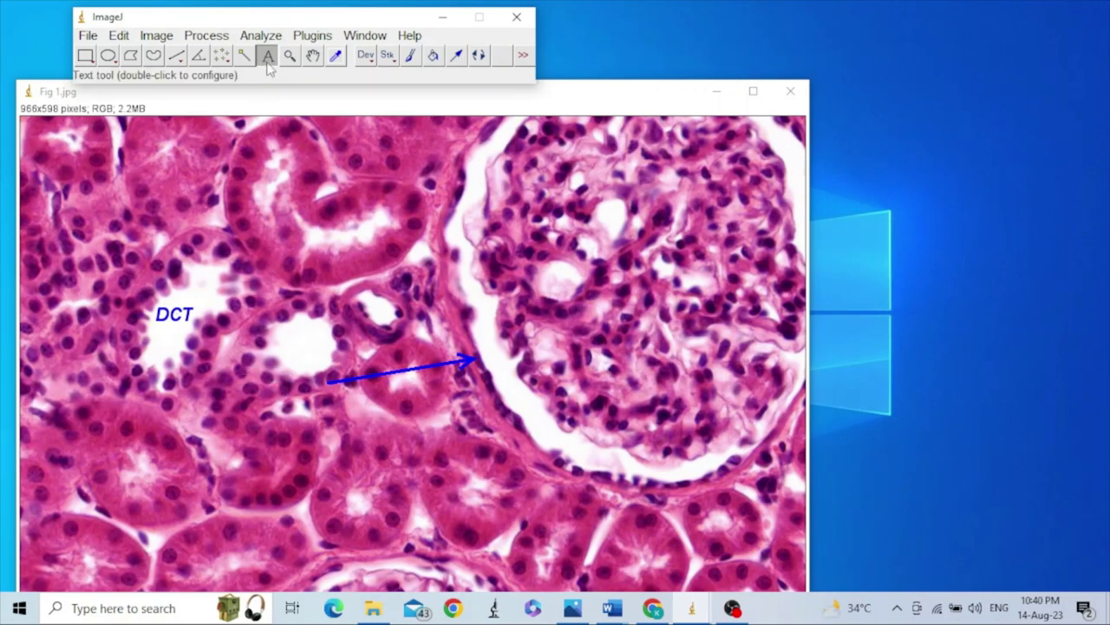
{"action": "left_click", "coordinate": [284, 383]}
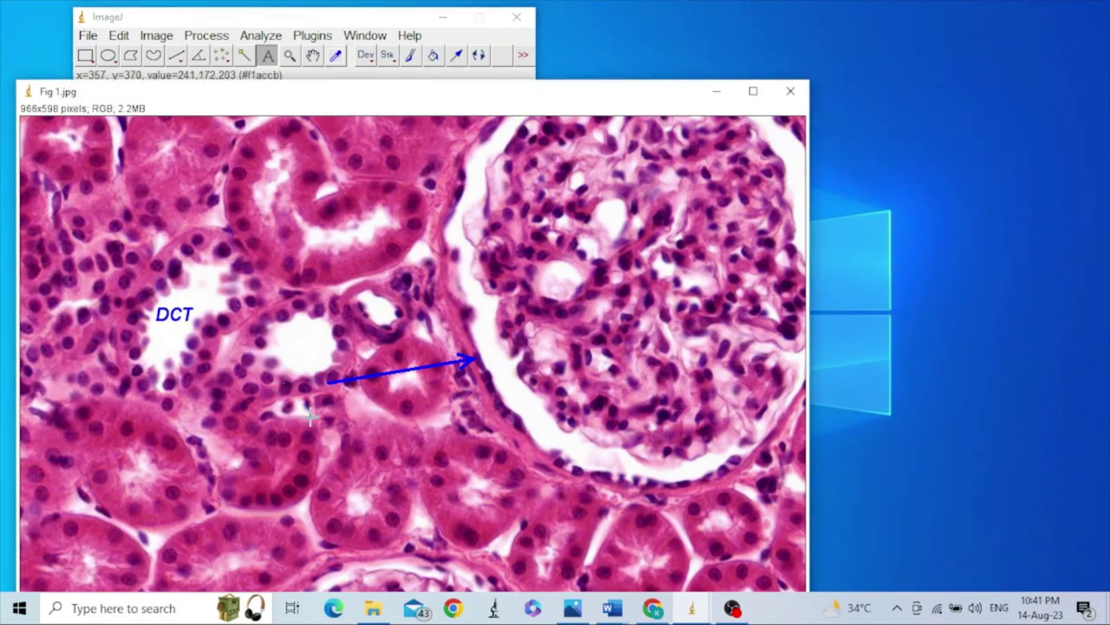
{"action": "type", "text": "BC"}
{"action": "left_click_drag", "start_coordinate": [290, 402], "coordinate": [314, 391]}
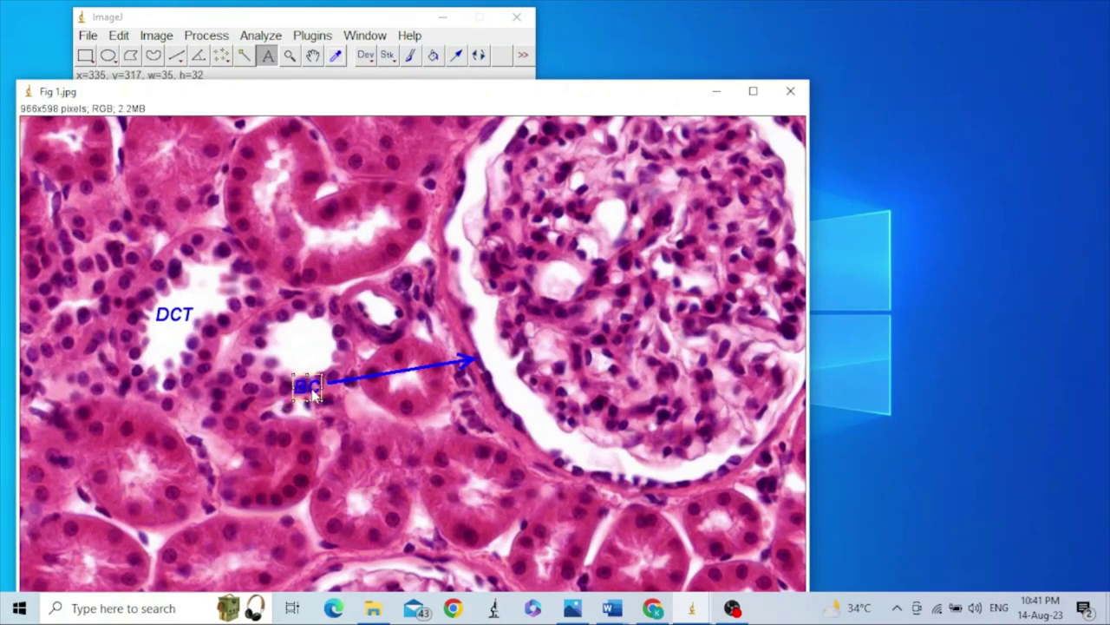
Set the BC label's background to White and close the font settings.
{"action": "double_click", "coordinate": [267, 55]}
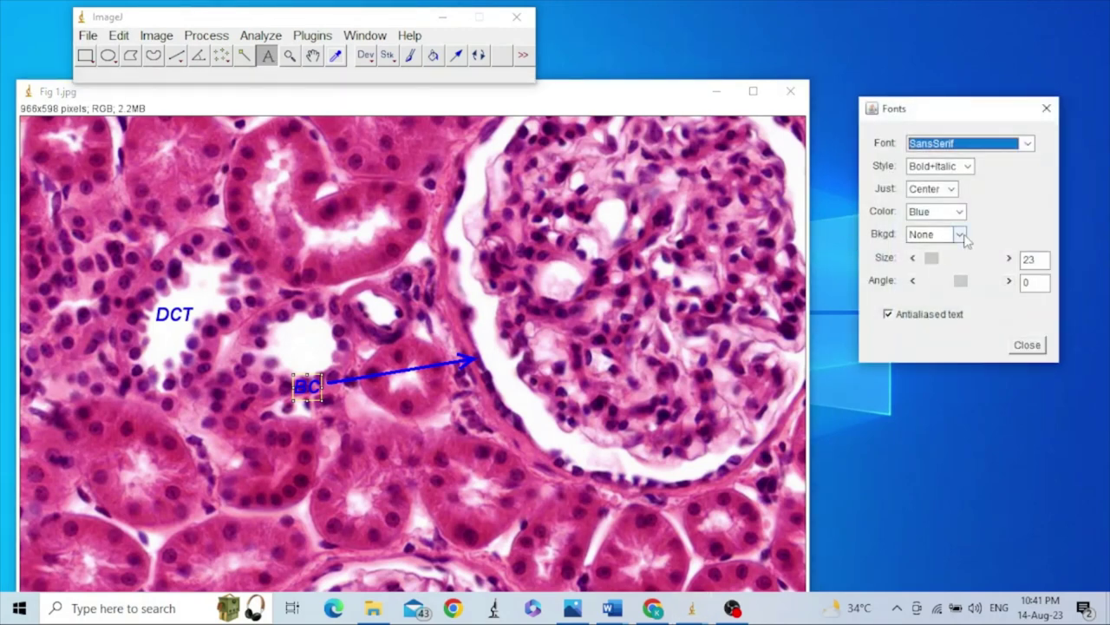
{"action": "left_click", "coordinate": [963, 235]}
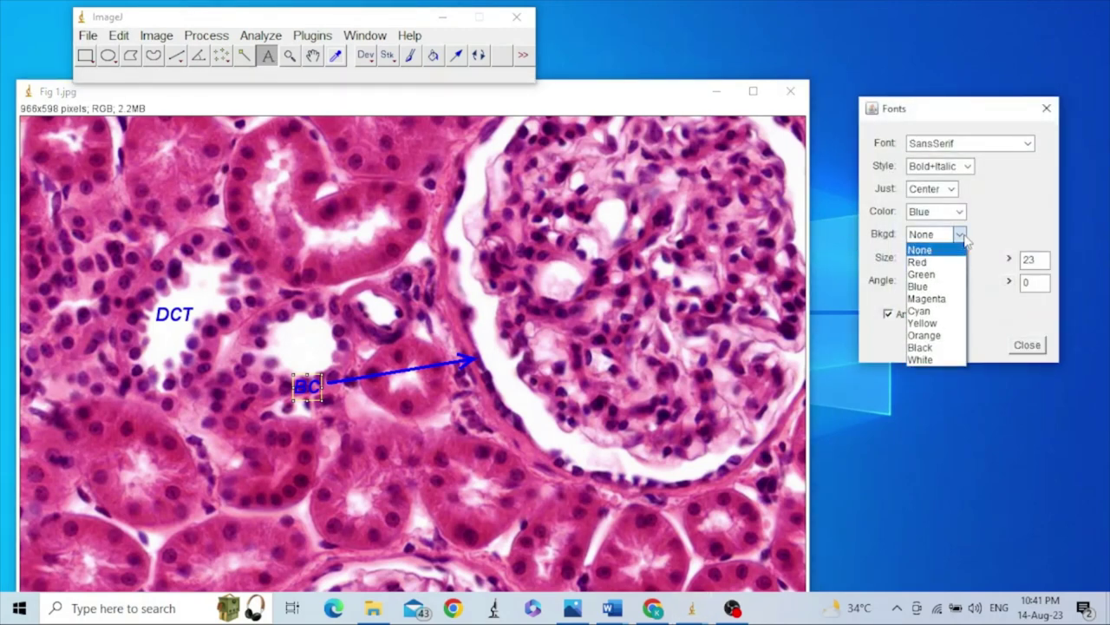
{"action": "left_click", "coordinate": [934, 360]}
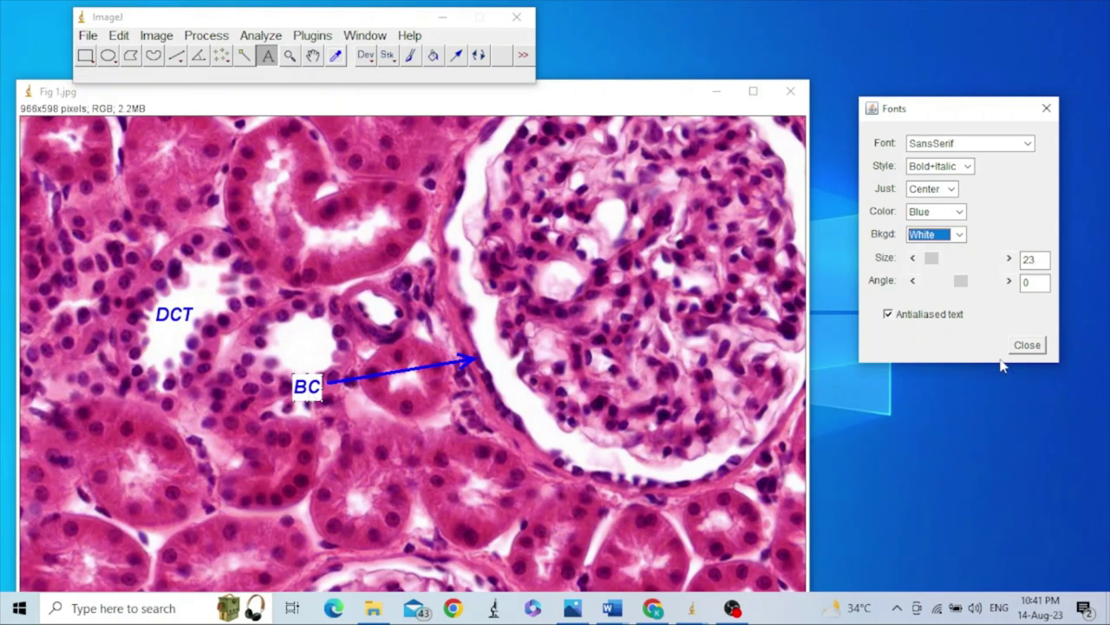
{"action": "left_click", "coordinate": [1027, 345]}
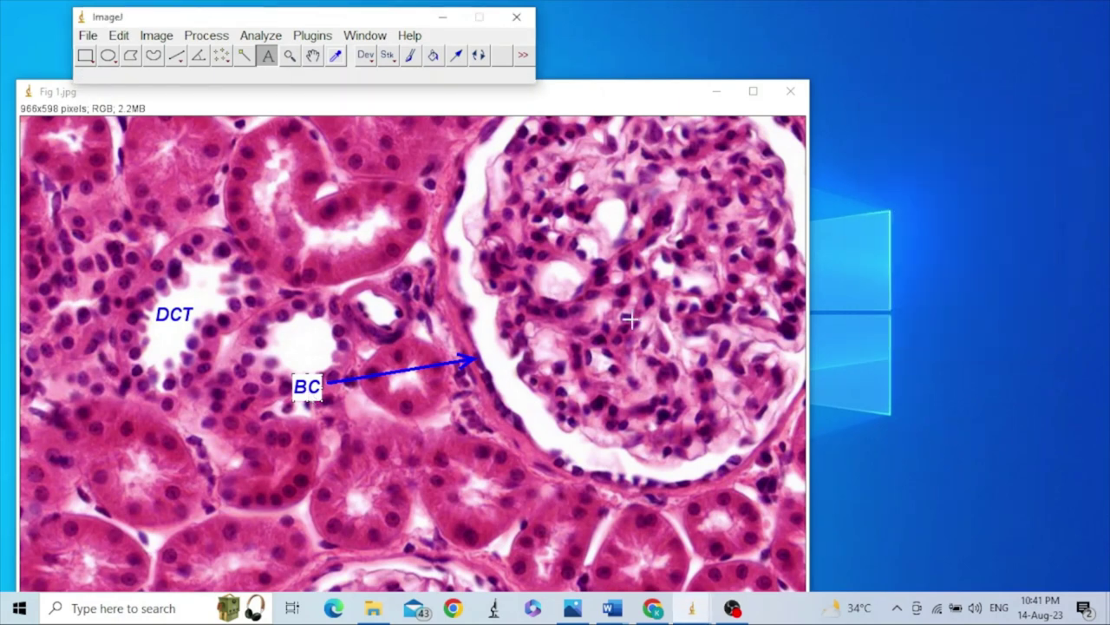
Draw the BC label permanently into the image and deselect its text box.
{"action": "left_click", "coordinate": [119, 36]}
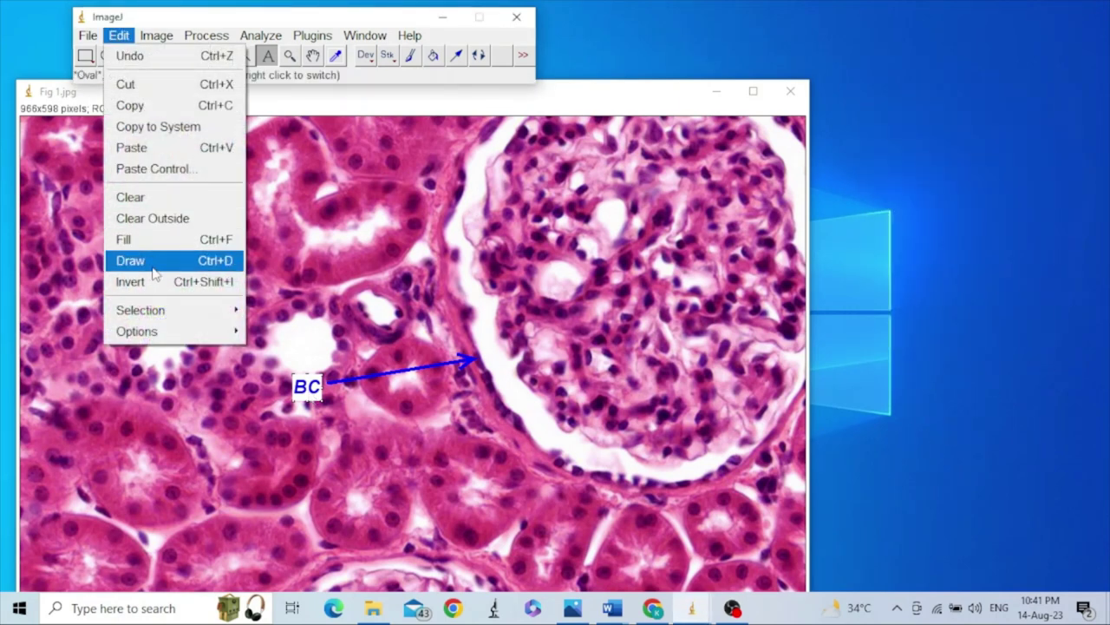
{"action": "left_click", "coordinate": [153, 261]}
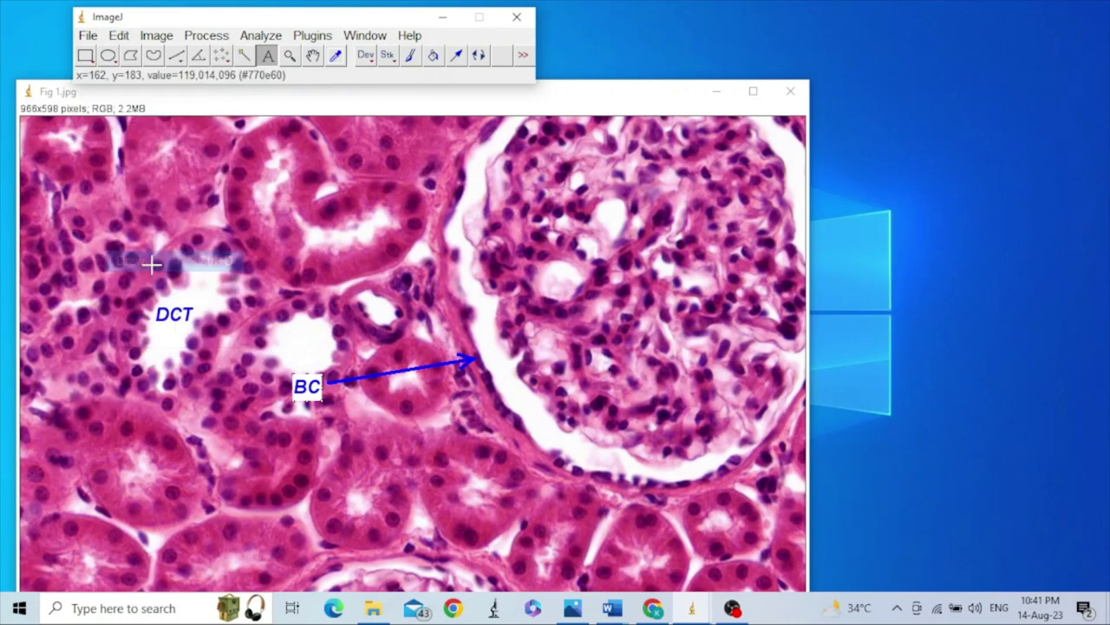
{"action": "left_click", "coordinate": [355, 450]}
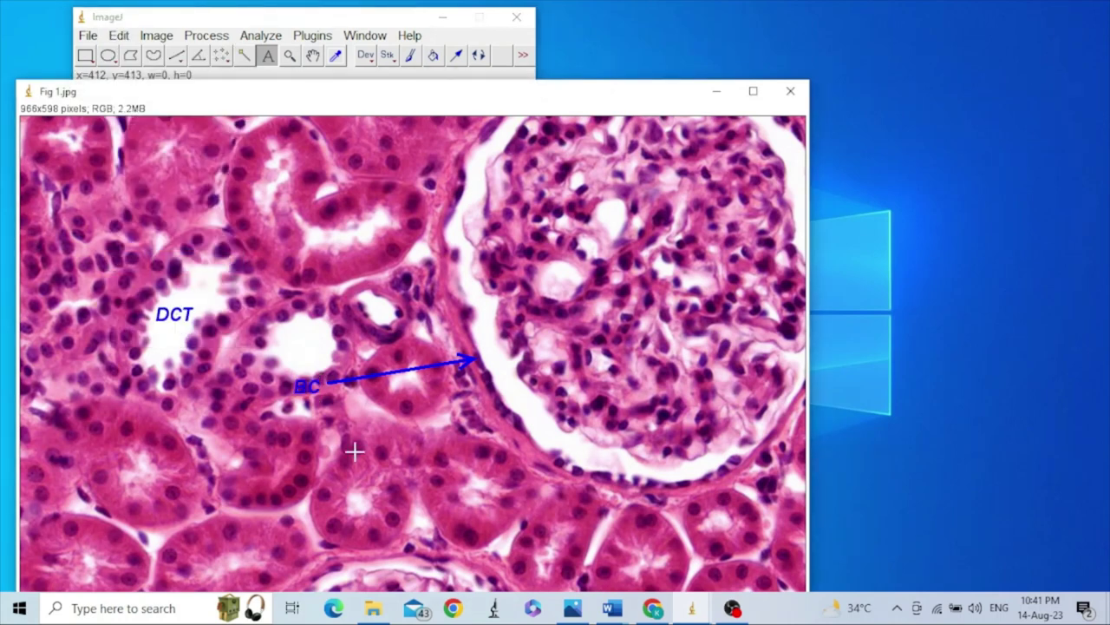
Draw an arrow diagonally across the large glomerulus, from its lower-left edge to its upper-right edge.
{"action": "left_click_drag", "start_coordinate": [574, 101], "coordinate": [707, 109]}
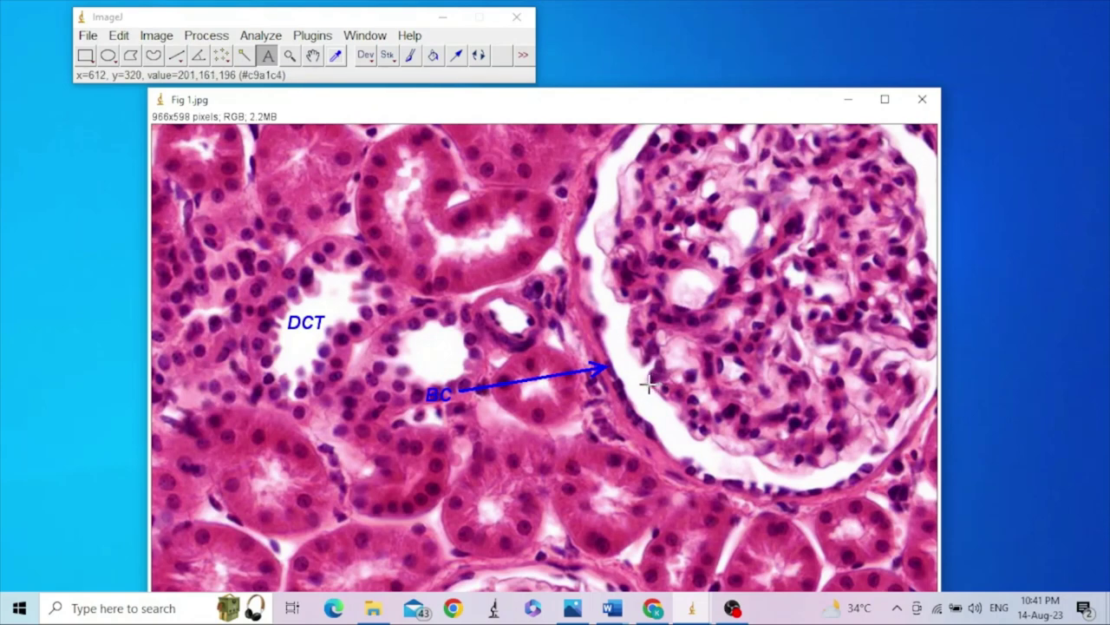
{"action": "left_click_drag", "start_coordinate": [649, 385], "coordinate": [757, 299]}
{"action": "left_click", "coordinate": [684, 282]}
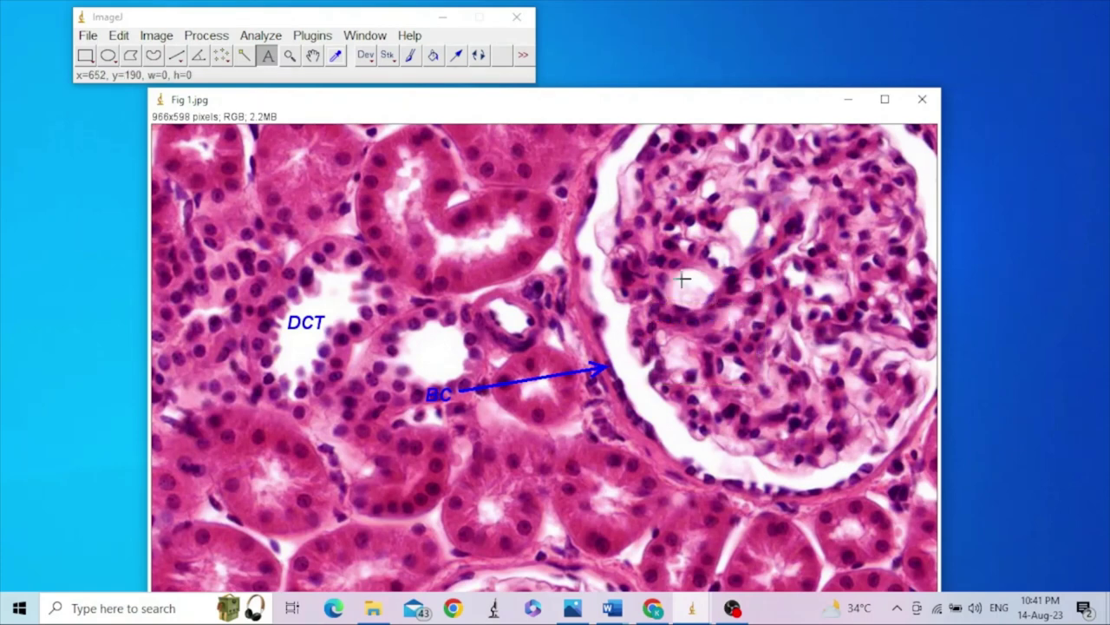
{"action": "left_click", "coordinate": [456, 54]}
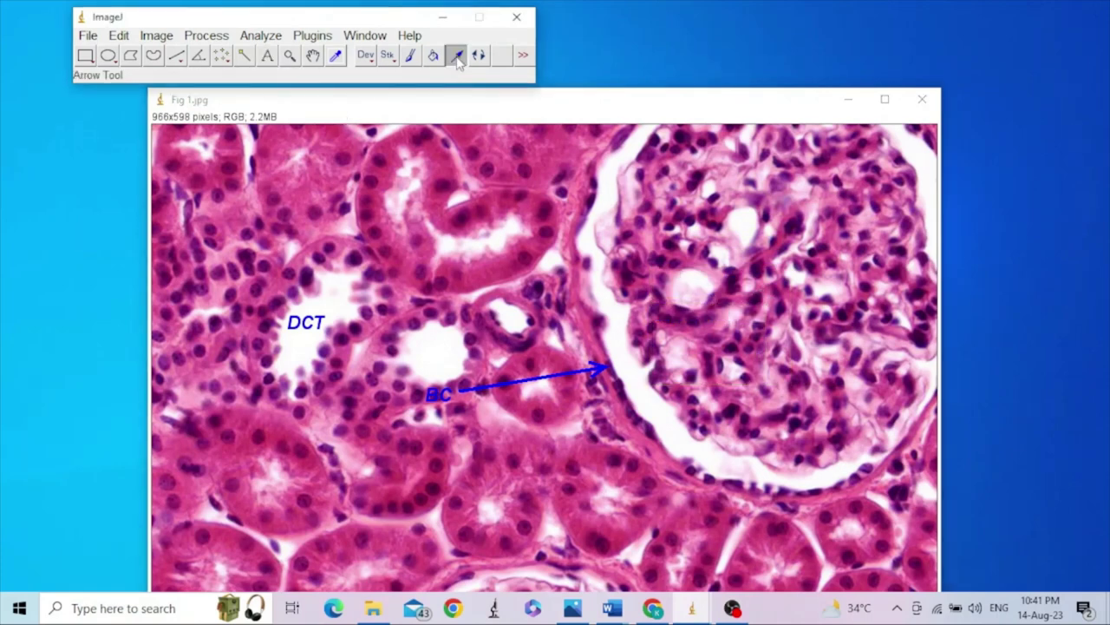
{"action": "left_click", "coordinate": [659, 392]}
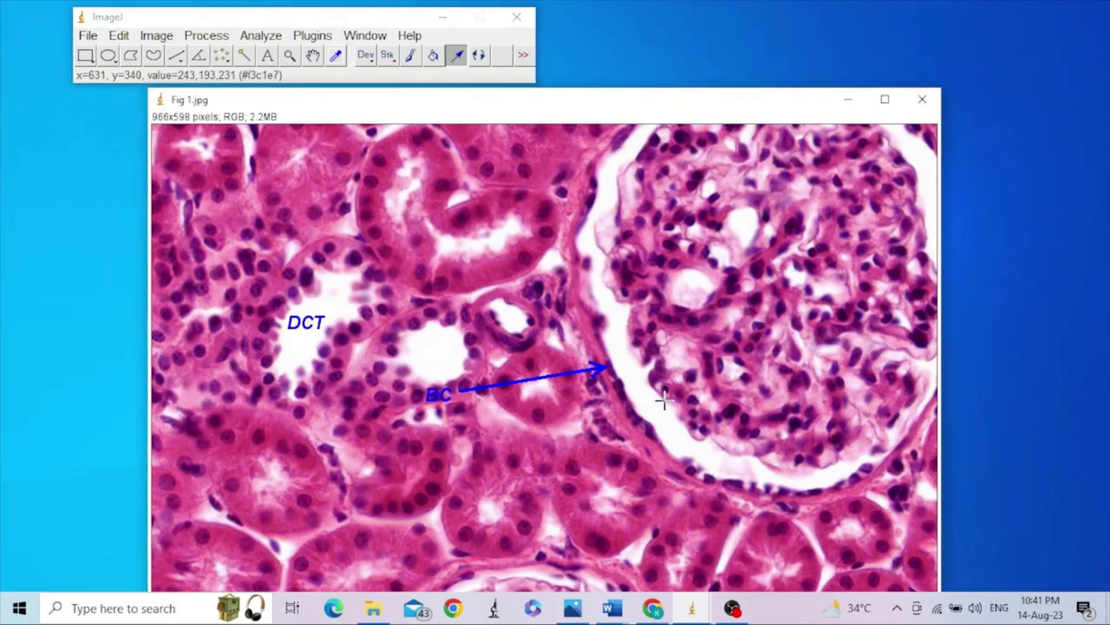
{"action": "left_click_drag", "start_coordinate": [661, 399], "coordinate": [891, 144]}
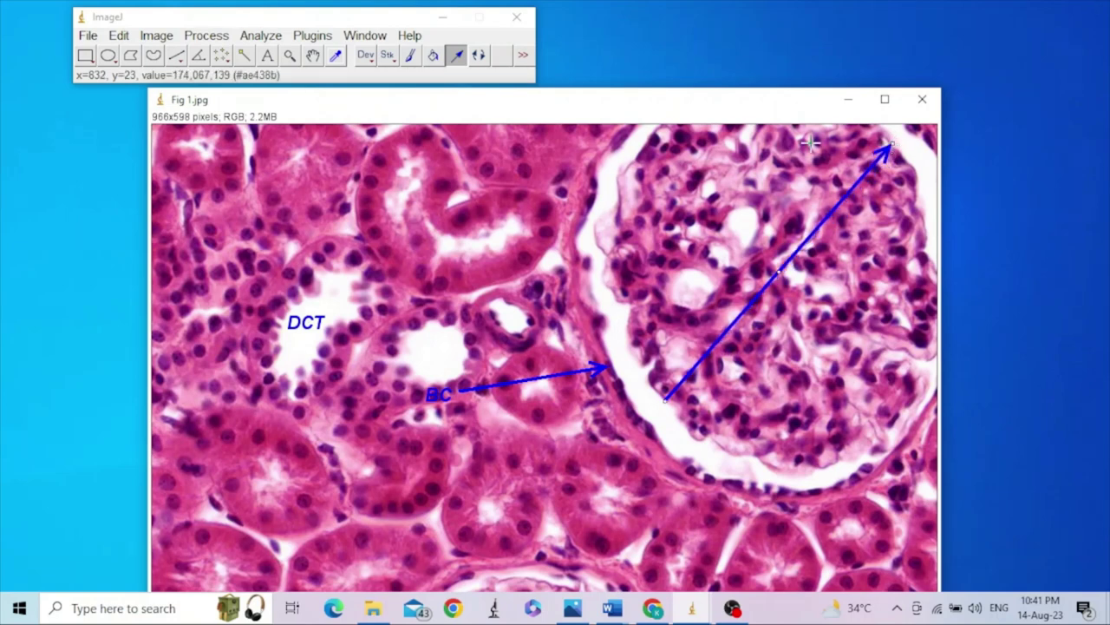
Make the arrow across the glomerulus double-headed and set its color to Black.
{"action": "double_click", "coordinate": [457, 57]}
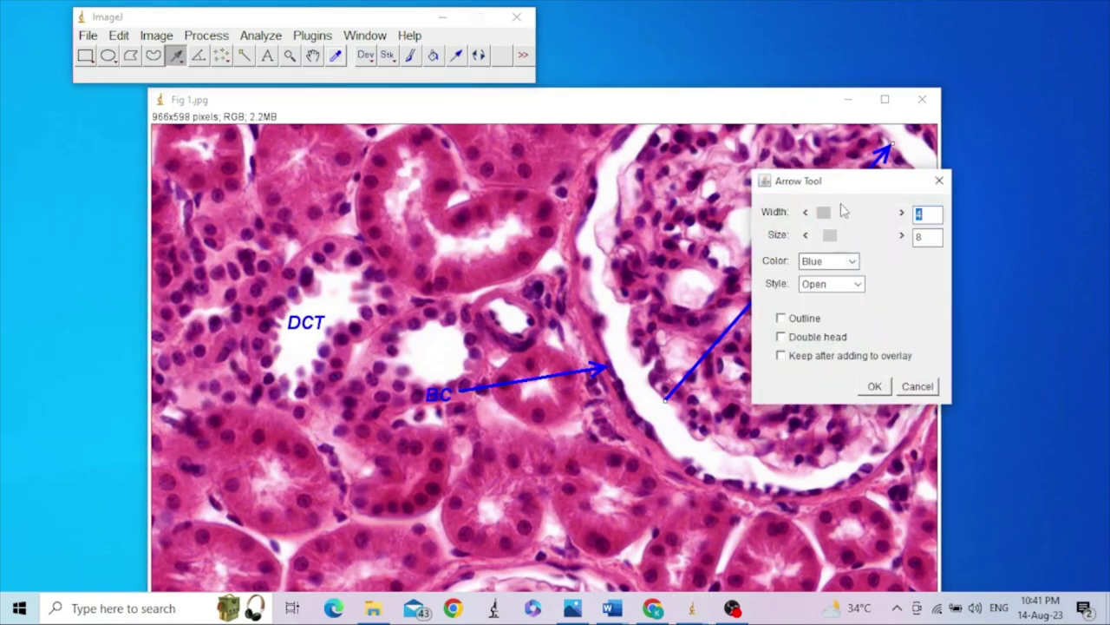
{"action": "left_click_drag", "start_coordinate": [847, 186], "coordinate": [1008, 174]}
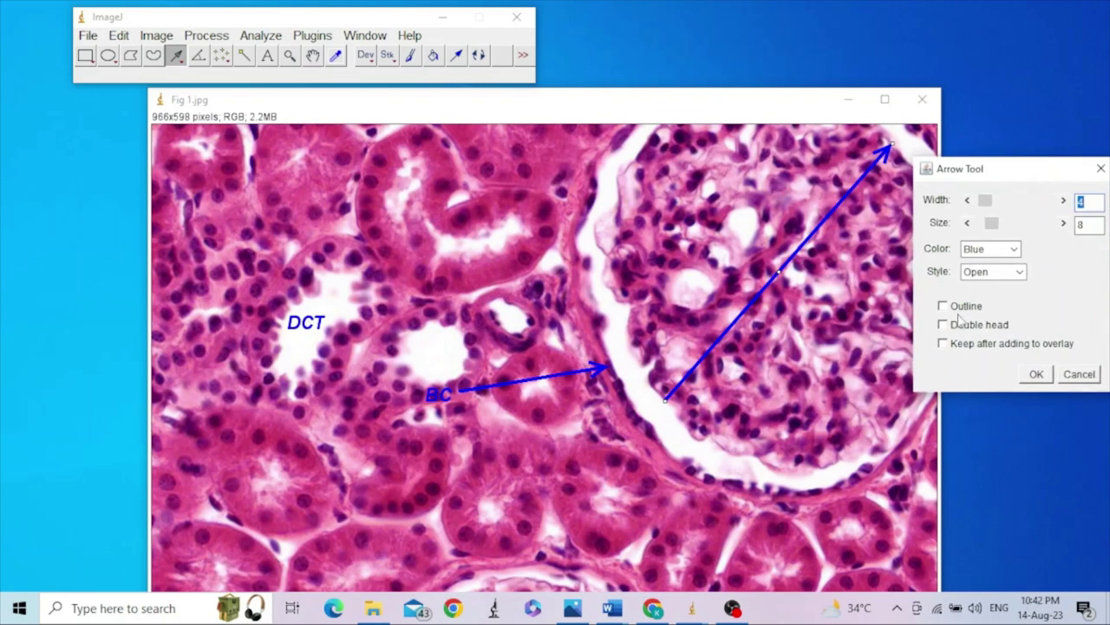
{"action": "left_click", "coordinate": [943, 326]}
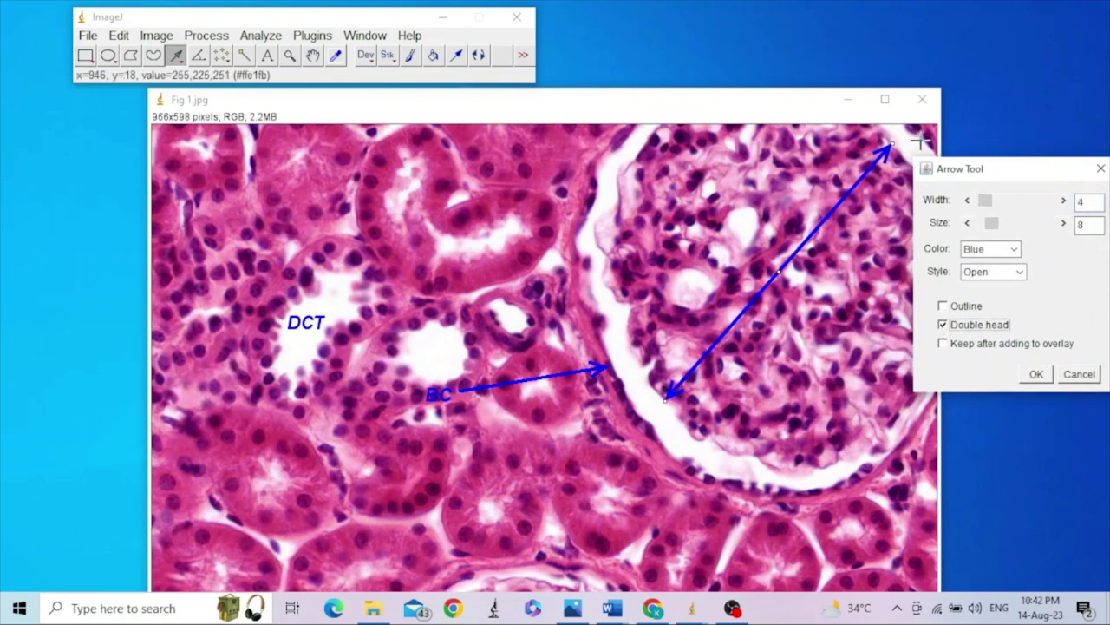
{"action": "left_click", "coordinate": [1014, 250]}
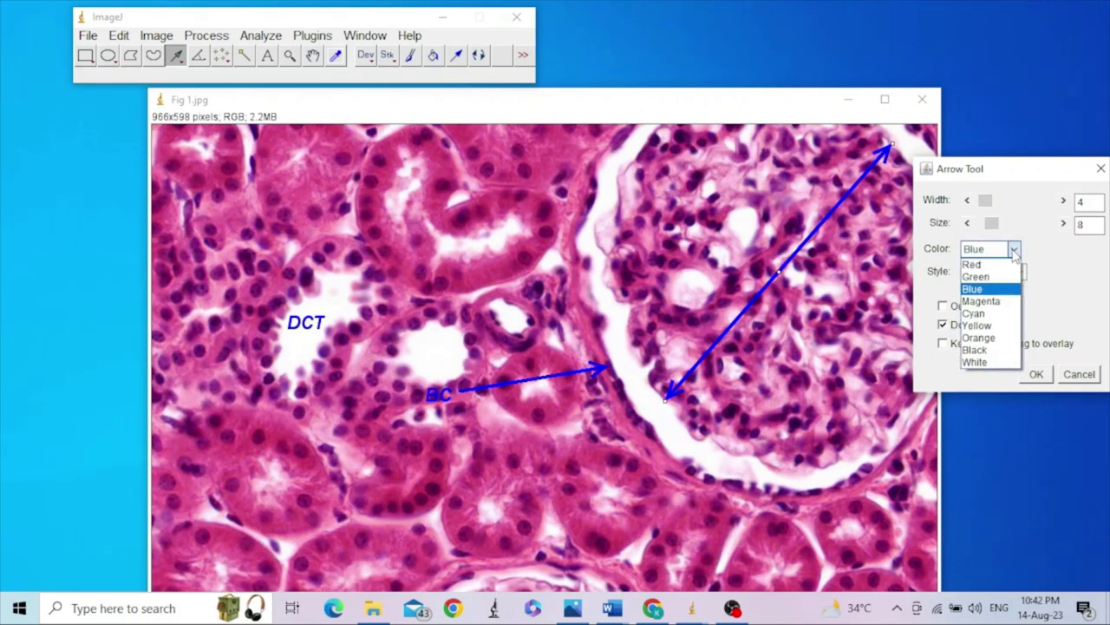
{"action": "left_click", "coordinate": [987, 351]}
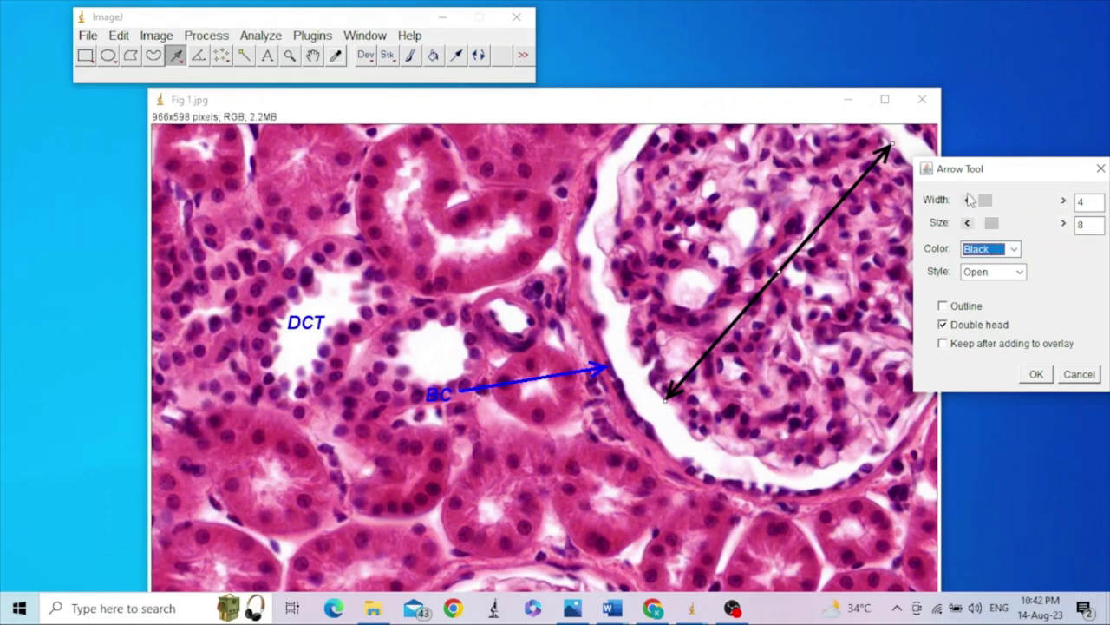
Adjust the double-headed arrow's thickness and head, setting its width to 5 and its size to 9.
{"action": "left_click", "coordinate": [1063, 200]}
{"action": "left_click", "coordinate": [1063, 201]}
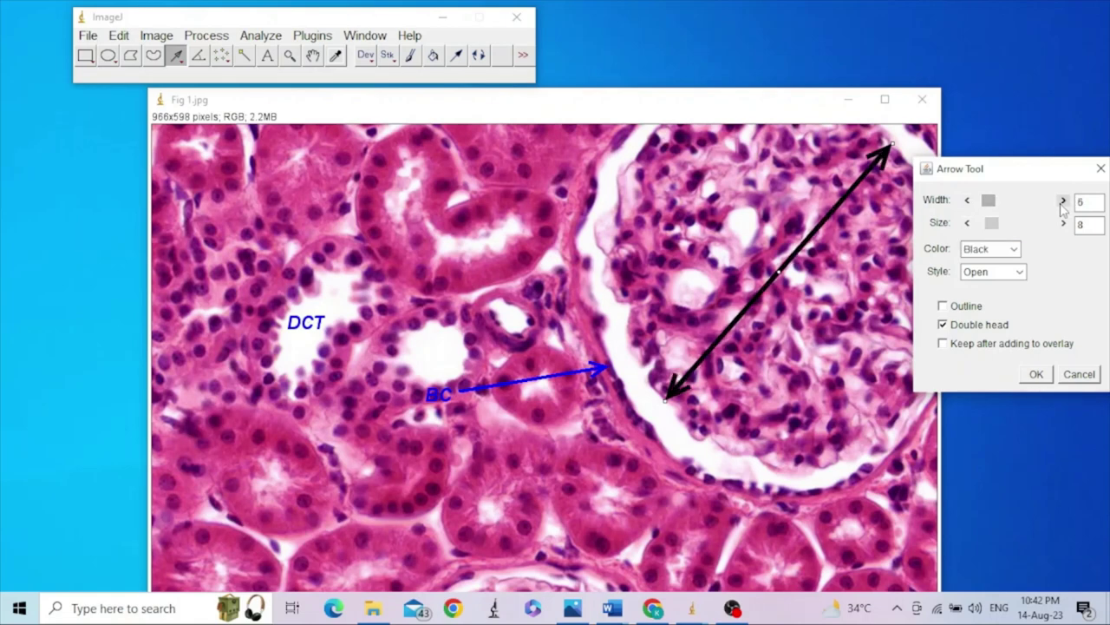
{"action": "left_click", "coordinate": [967, 200]}
{"action": "left_click", "coordinate": [967, 201]}
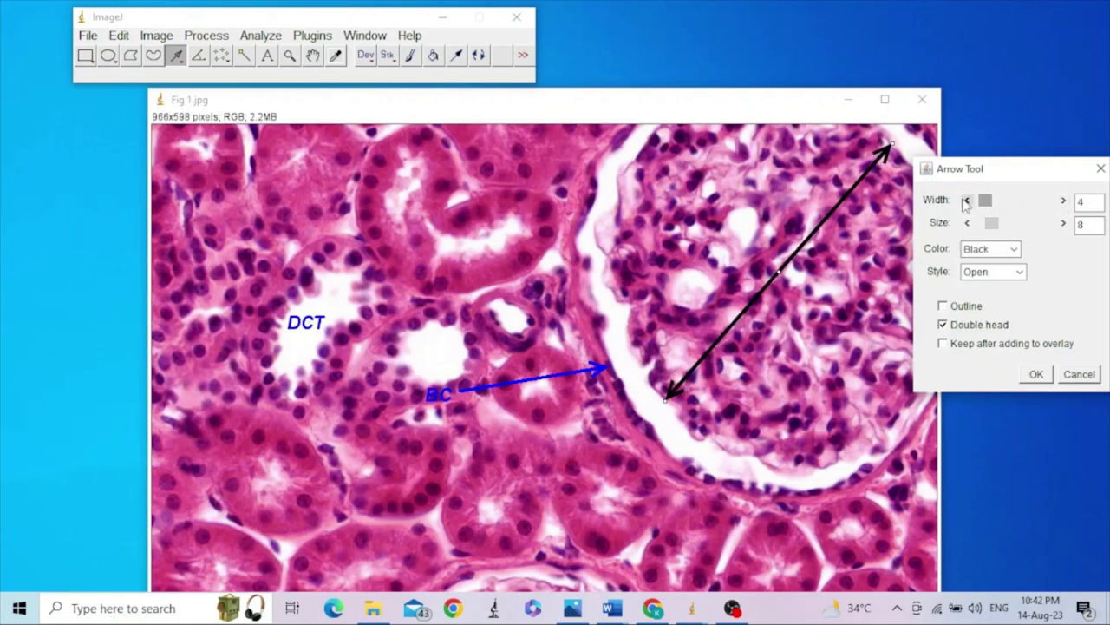
{"action": "left_click", "coordinate": [1064, 224]}
{"action": "left_click", "coordinate": [1064, 224]}
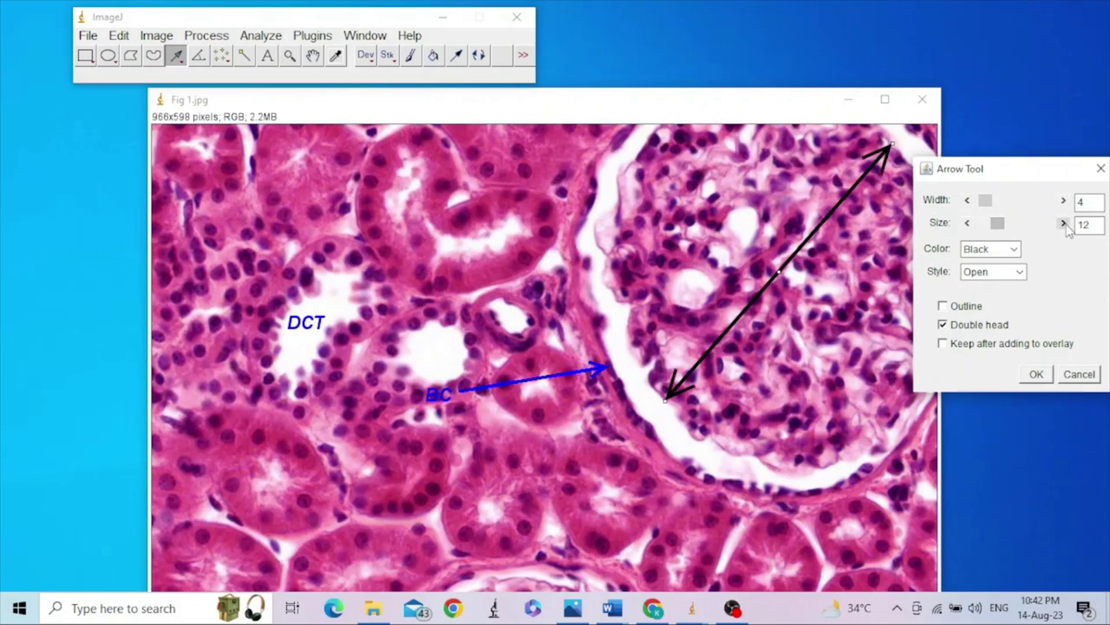
{"action": "left_click", "coordinate": [968, 224]}
{"action": "left_click", "coordinate": [968, 224]}
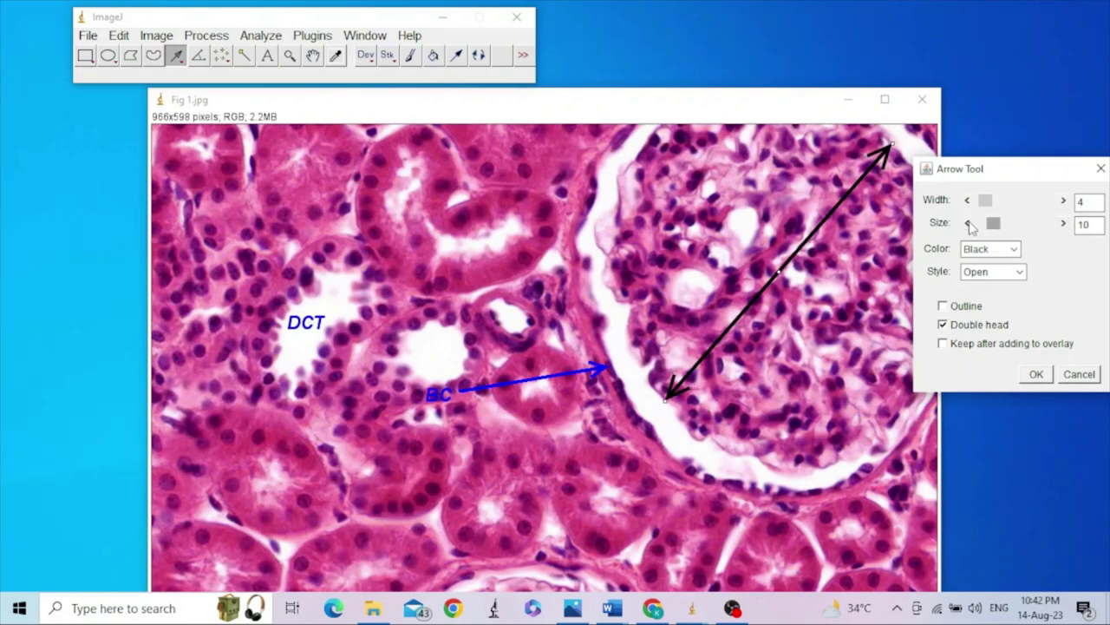
{"action": "left_click", "coordinate": [1063, 201]}
{"action": "left_click", "coordinate": [1064, 200]}
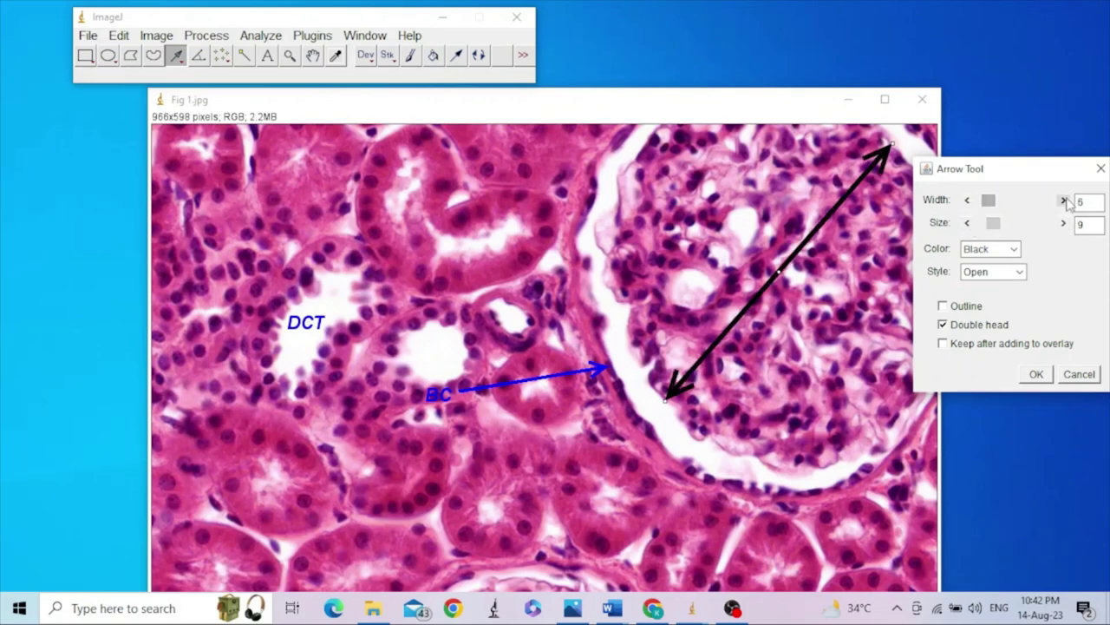
{"action": "left_click", "coordinate": [969, 200]}
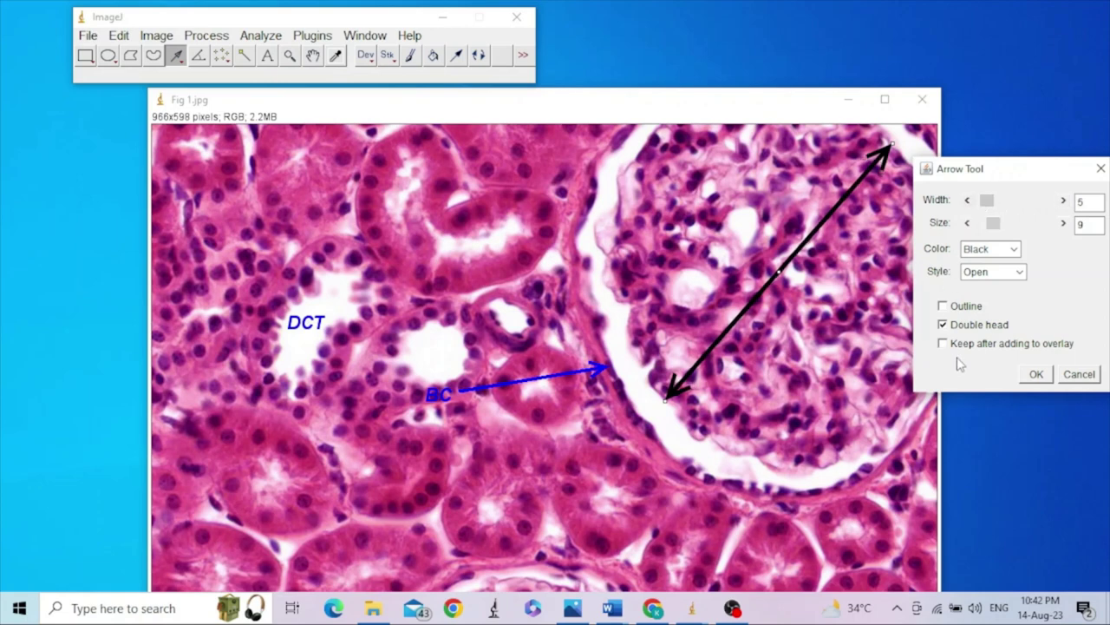
Try the Outline option and the Filled and Notched styles on the double-headed arrow.
{"action": "left_click", "coordinate": [943, 306]}
{"action": "left_click", "coordinate": [944, 306]}
{"action": "left_click", "coordinate": [1022, 276]}
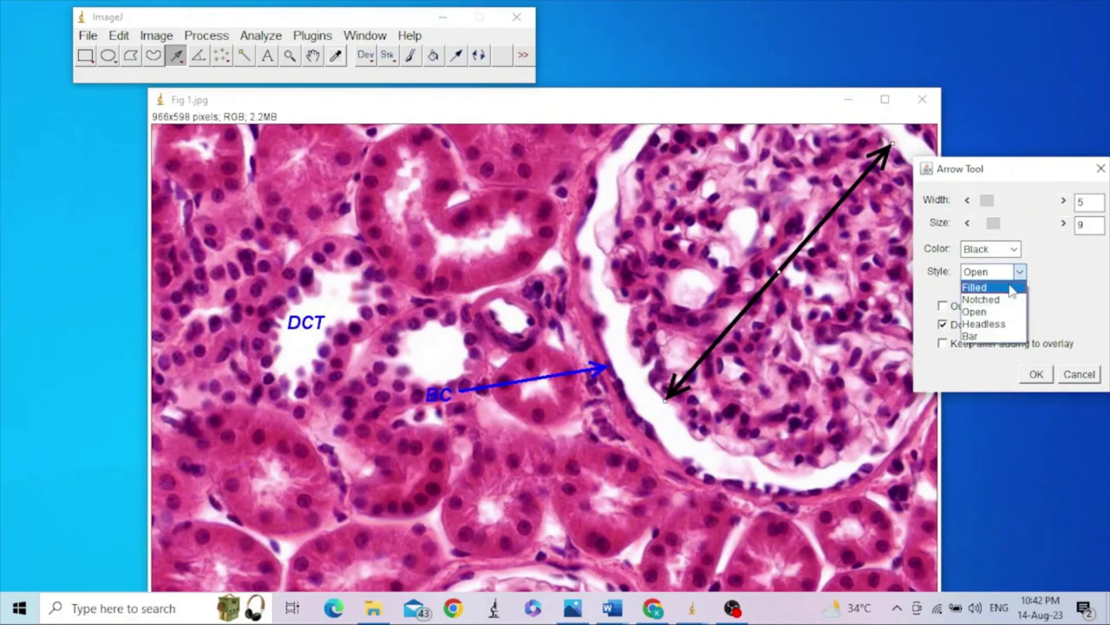
{"action": "left_click", "coordinate": [1011, 288]}
{"action": "left_click", "coordinate": [1021, 273]}
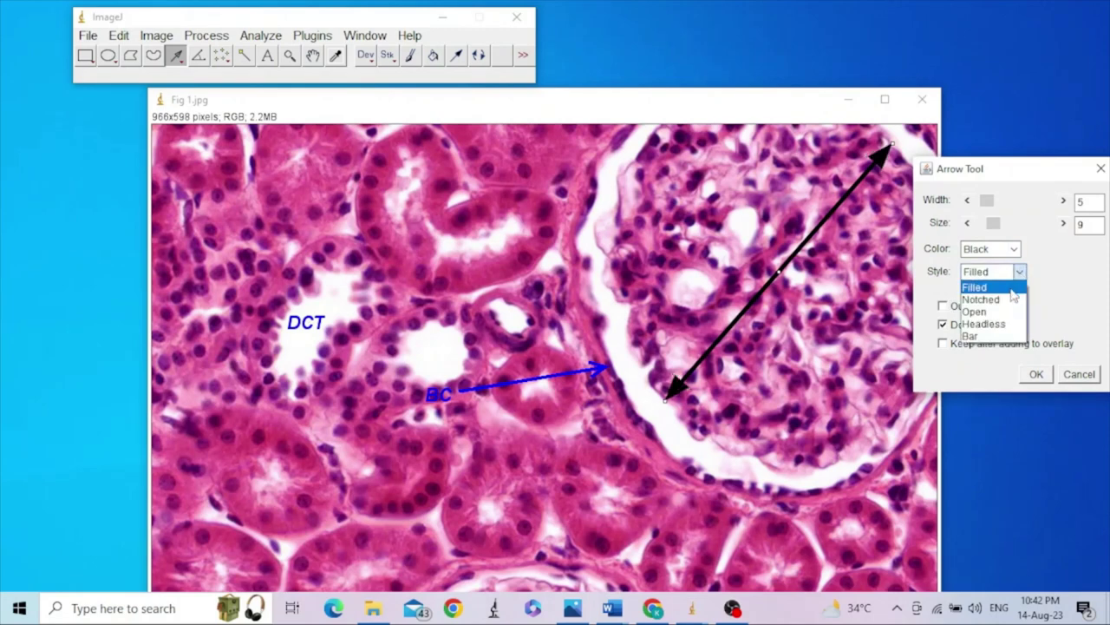
{"action": "left_click", "coordinate": [1006, 300]}
Set the double-headed arrow's style to Bar and accept the arrow settings.
{"action": "left_click", "coordinate": [1021, 273]}
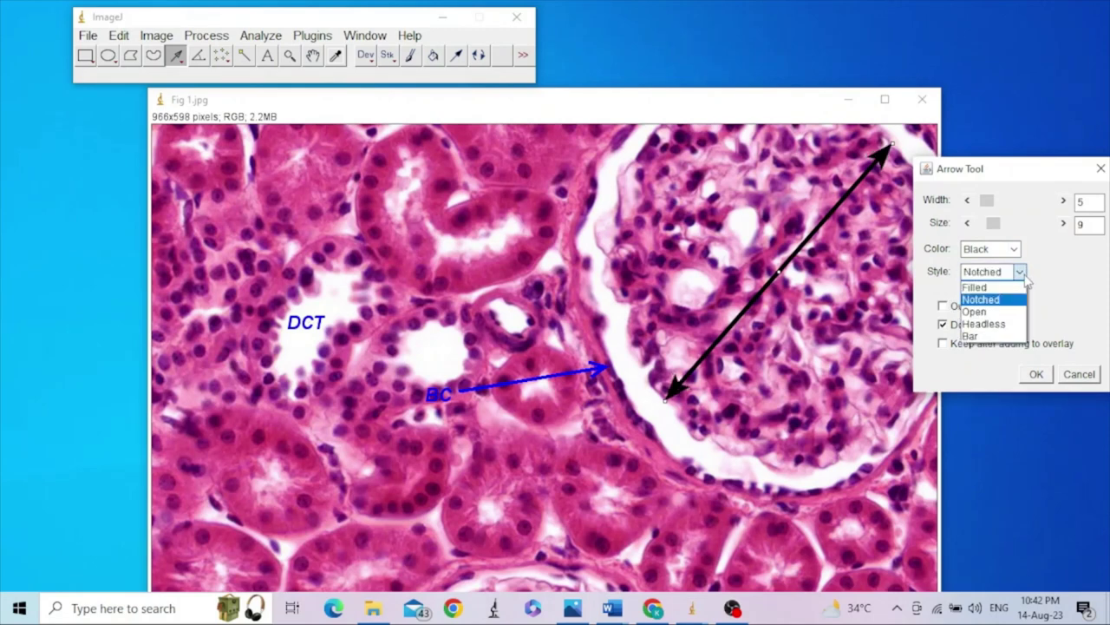
{"action": "left_click", "coordinate": [993, 337]}
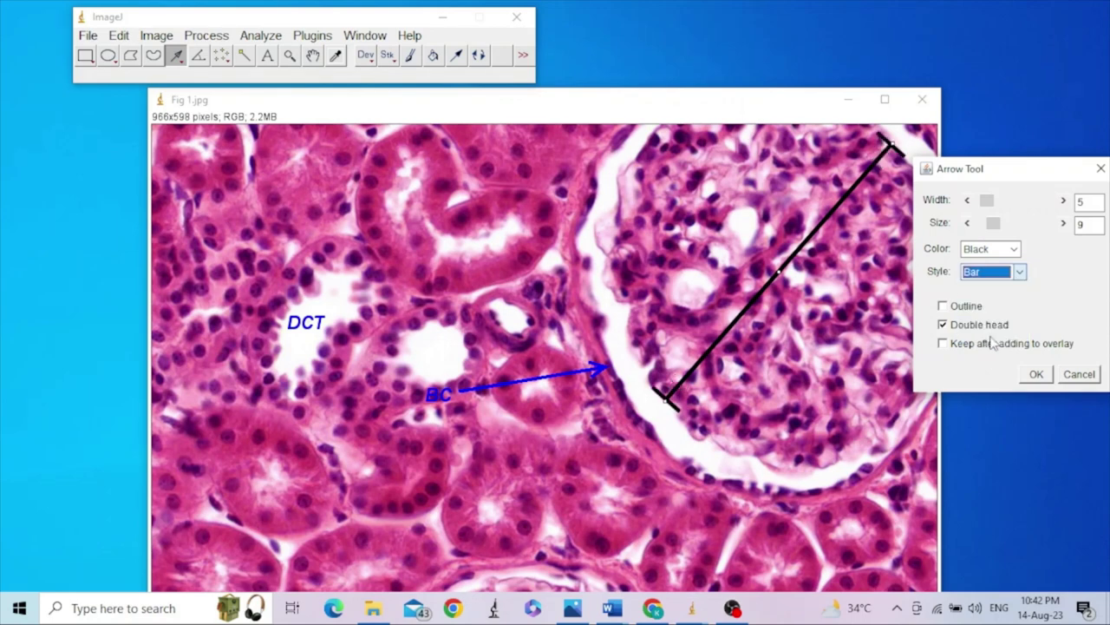
{"action": "left_click", "coordinate": [1037, 375]}
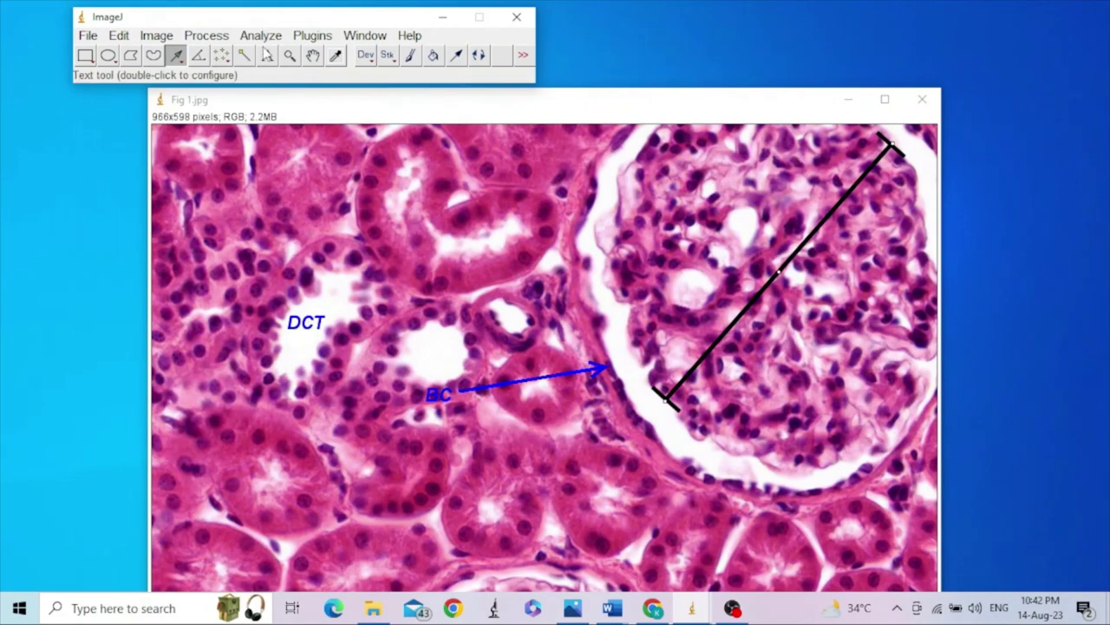
Redraw the black bar-ended line diagonally across the glomerulus and render it permanently into the image with Draw.
{"action": "left_click", "coordinate": [269, 55]}
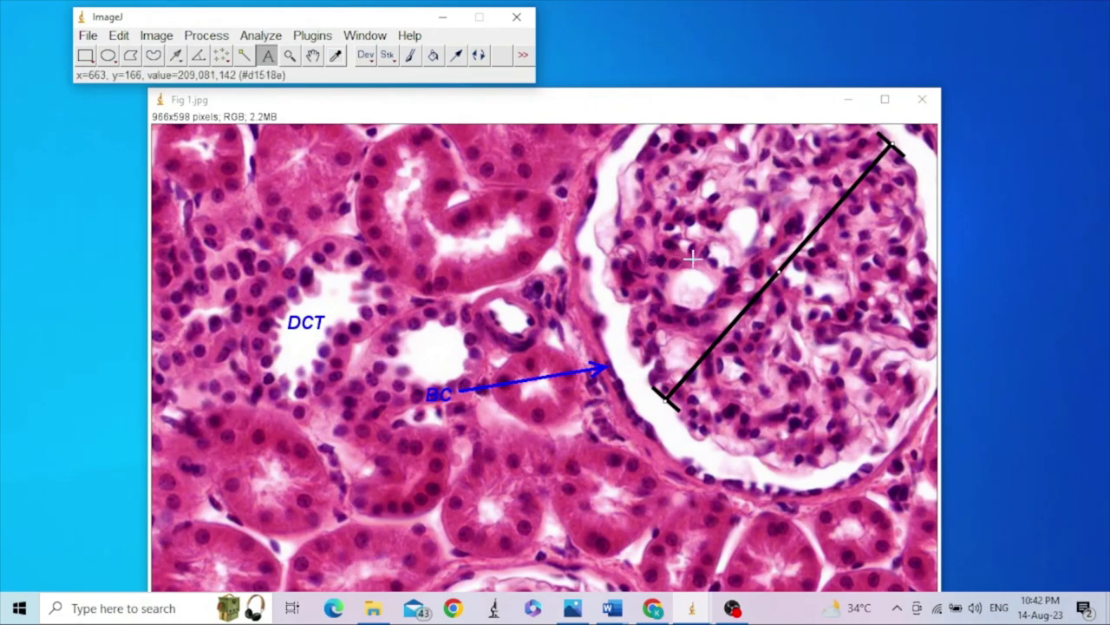
{"action": "left_click", "coordinate": [741, 269]}
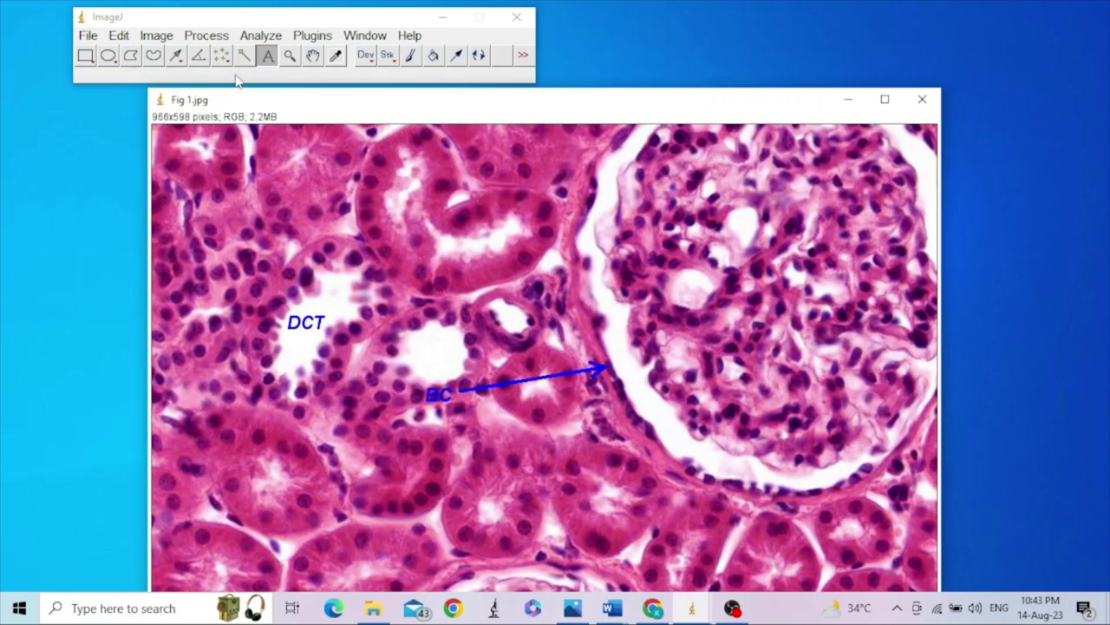
{"action": "left_click", "coordinate": [456, 54]}
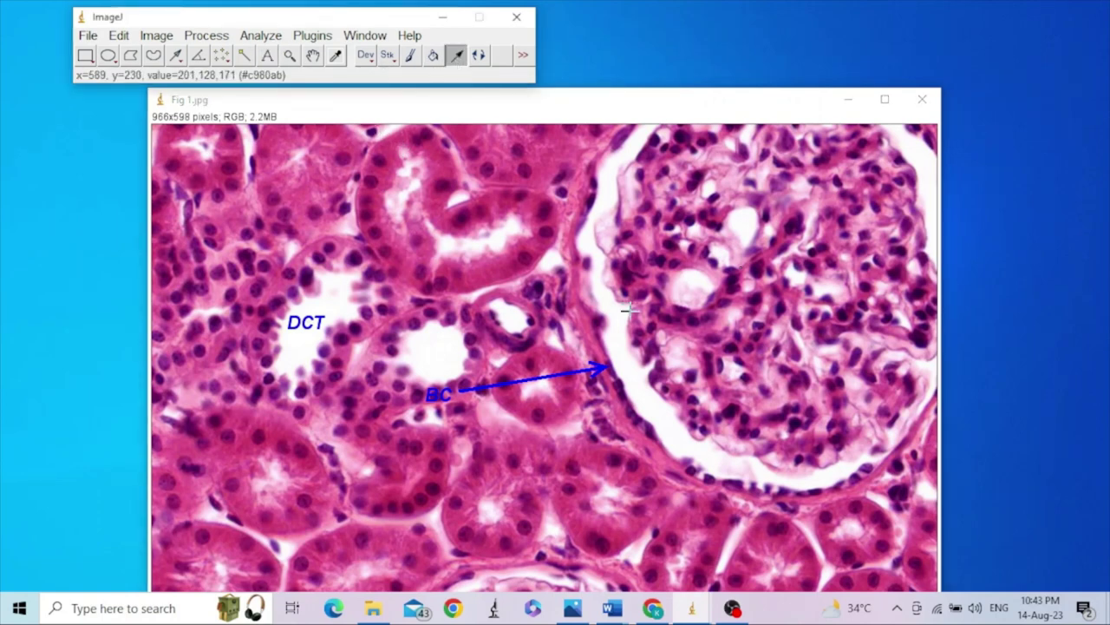
{"action": "left_click_drag", "start_coordinate": [649, 381], "coordinate": [895, 151]}
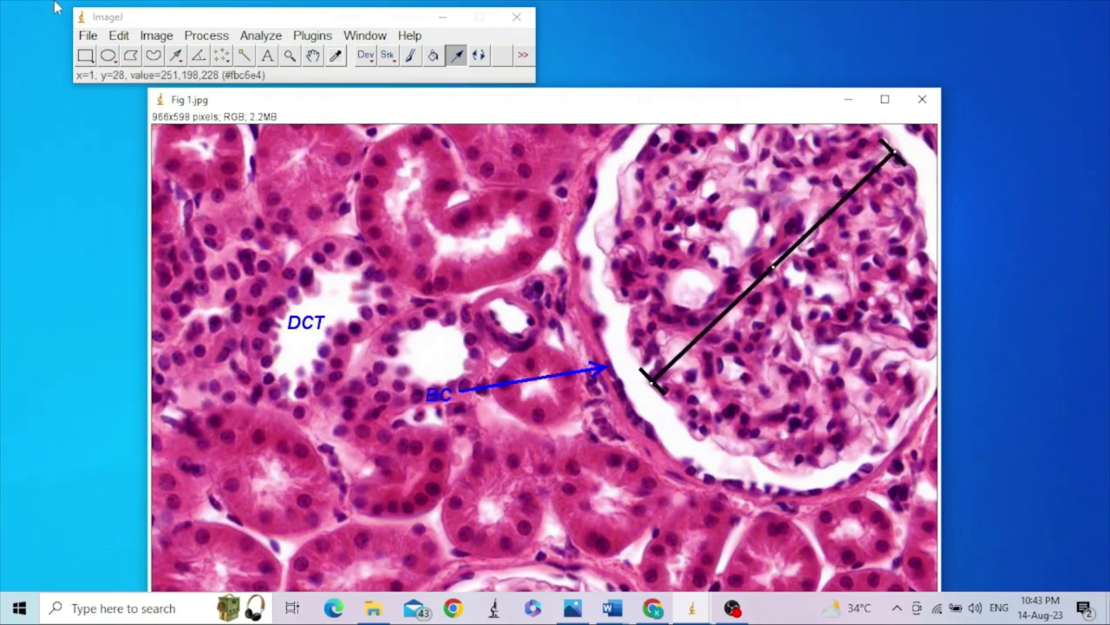
{"action": "left_click", "coordinate": [116, 36]}
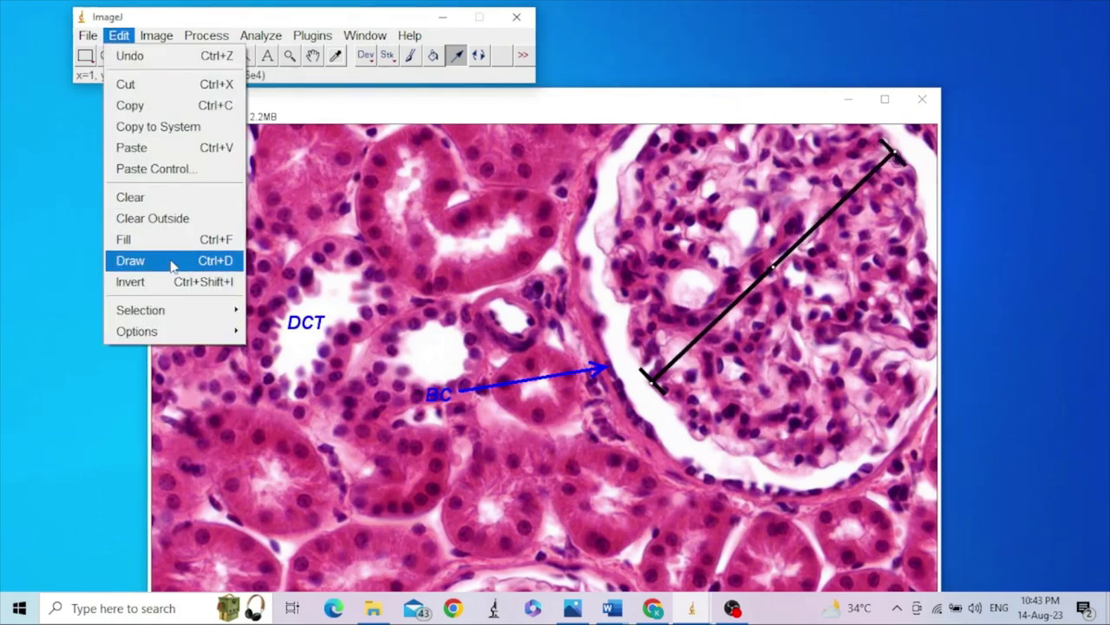
{"action": "left_click", "coordinate": [172, 261]}
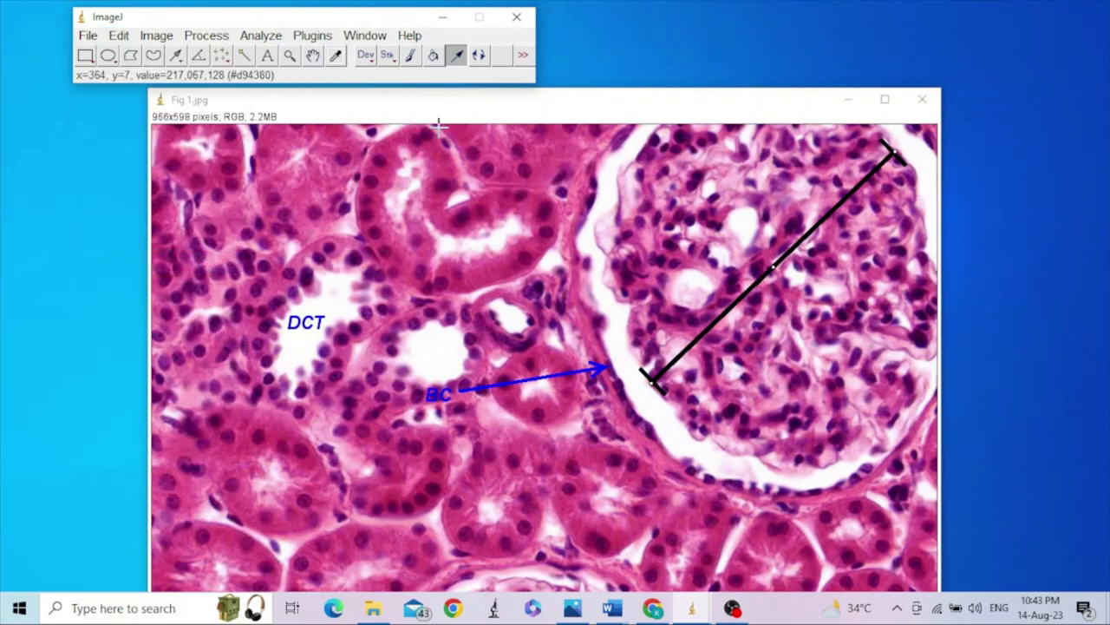
Add the text label "GL" near the middle of the bar-ended line in the glomerulus.
{"action": "left_click", "coordinate": [267, 55]}
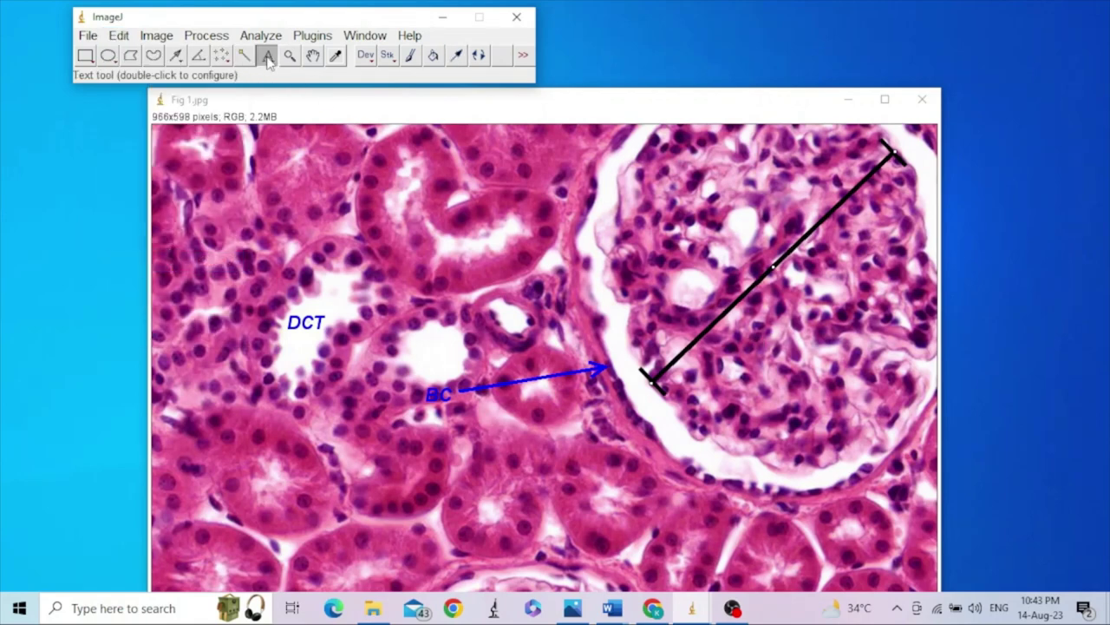
{"action": "left_click", "coordinate": [728, 274]}
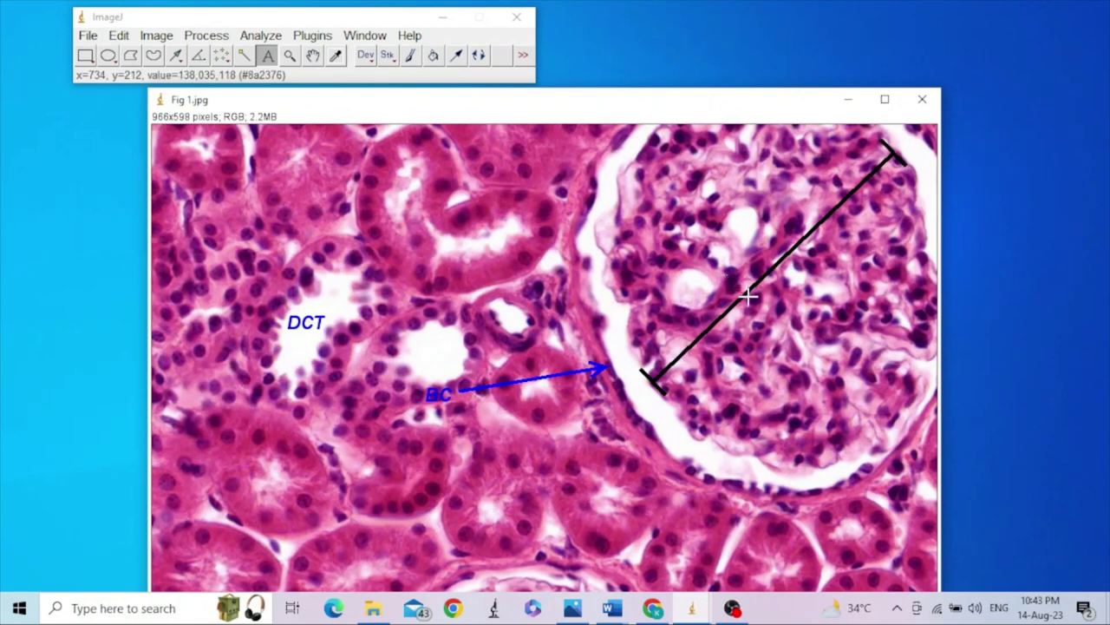
{"action": "type", "text": "GL"}
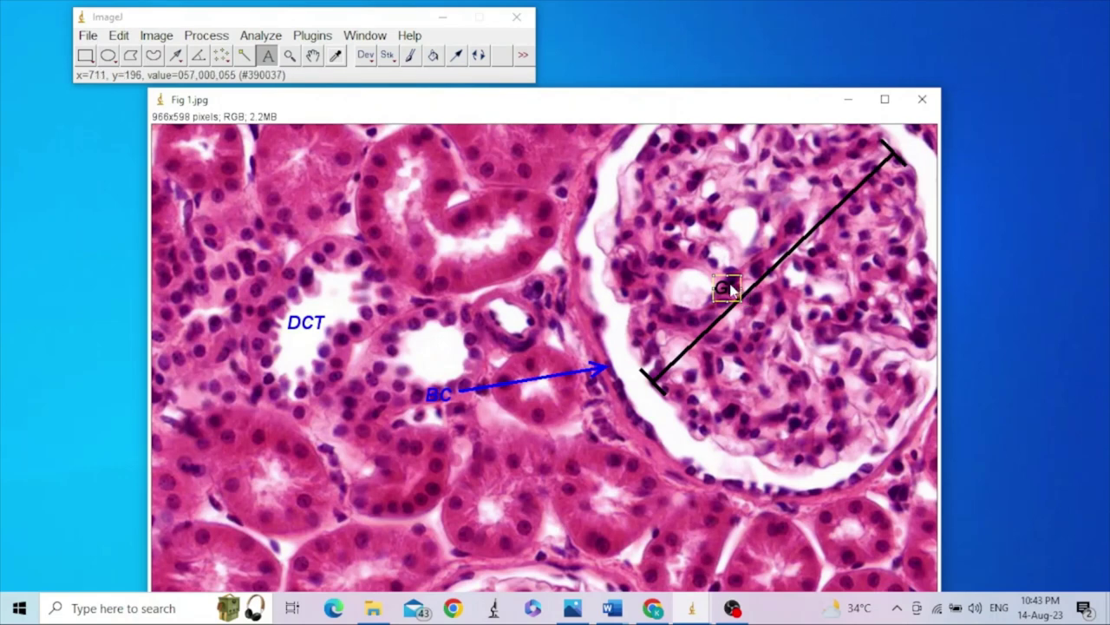
Rotate the GL label to an angle of 48 so it runs parallel to the bar-ended line.
{"action": "double_click", "coordinate": [267, 55]}
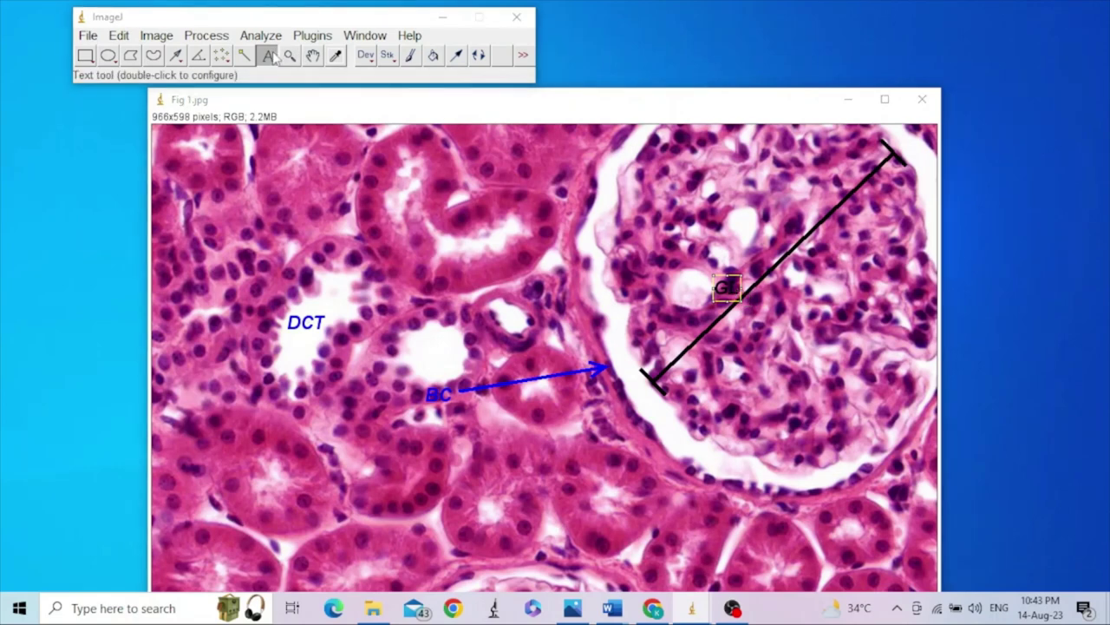
{"action": "left_click", "coordinate": [1010, 282]}
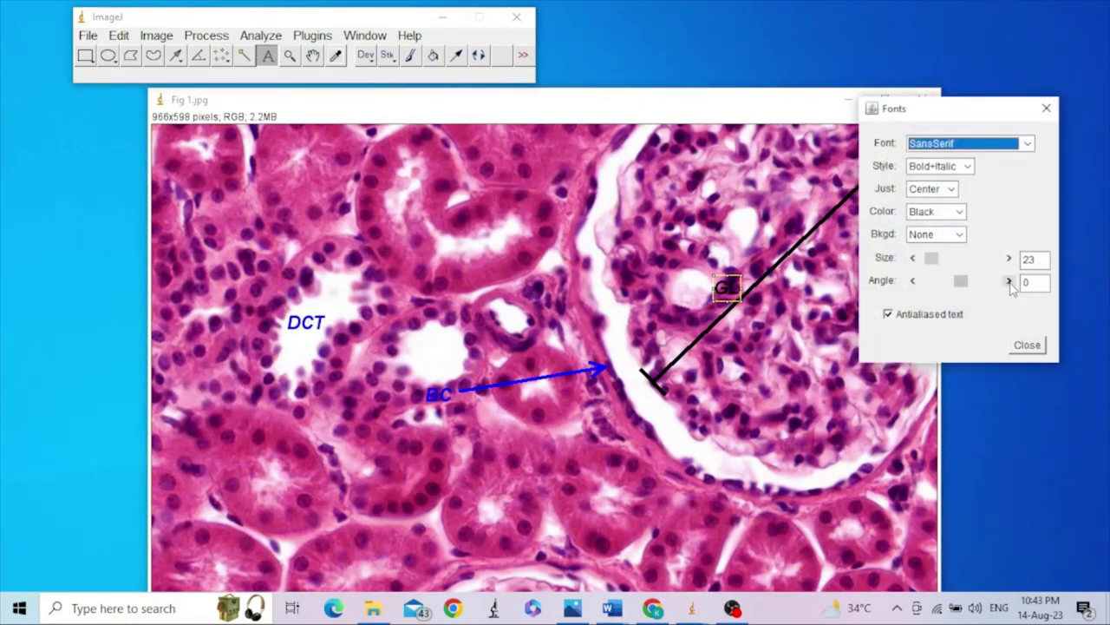
{"action": "left_click", "coordinate": [1009, 282]}
{"action": "left_click", "coordinate": [1010, 282]}
{"action": "left_click", "coordinate": [1010, 282]}
{"action": "left_click", "coordinate": [1010, 282]}
{"action": "left_click", "coordinate": [1010, 282]}
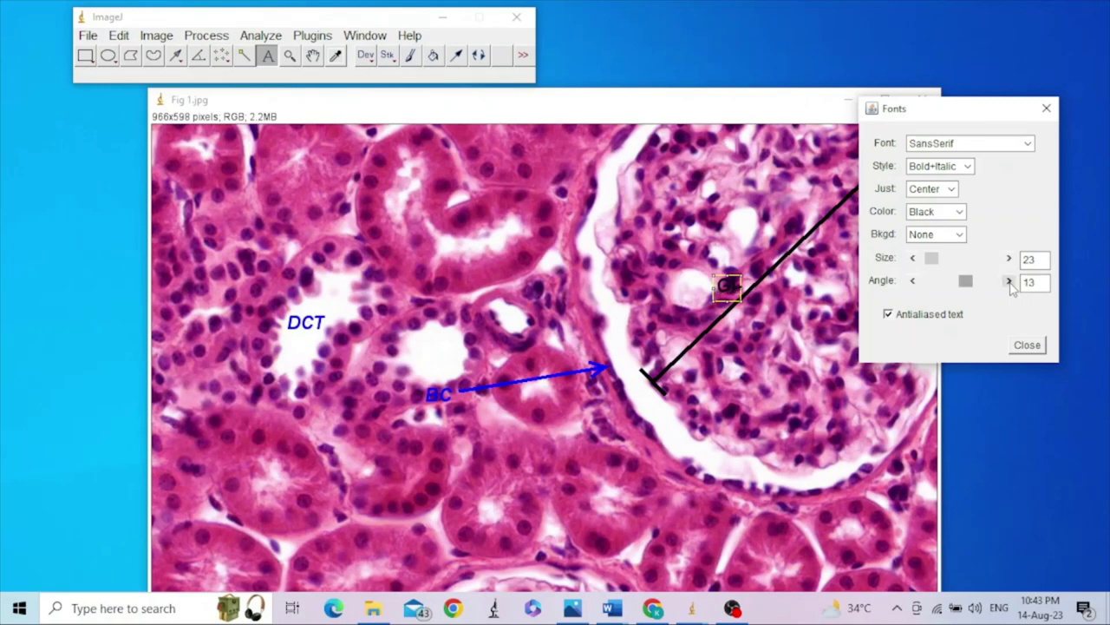
{"action": "left_click", "coordinate": [1010, 282]}
{"action": "left_click", "coordinate": [1010, 282]}
{"action": "left_click", "coordinate": [1010, 282]}
{"action": "left_click", "coordinate": [1009, 282]}
{"action": "left_click", "coordinate": [1010, 282]}
{"action": "left_click", "coordinate": [1010, 282]}
{"action": "left_click", "coordinate": [1010, 282]}
{"action": "left_click", "coordinate": [1010, 282]}
{"action": "left_click", "coordinate": [1010, 282]}
{"action": "left_click", "coordinate": [1010, 282]}
{"action": "left_click", "coordinate": [1010, 282]}
{"action": "left_click", "coordinate": [1010, 282]}
{"action": "left_click", "coordinate": [1010, 282]}
{"action": "left_click", "coordinate": [1010, 282]}
{"action": "left_click", "coordinate": [1009, 282]}
{"action": "left_click", "coordinate": [1010, 282]}
{"action": "left_click", "coordinate": [1009, 282]}
{"action": "left_click", "coordinate": [1010, 282]}
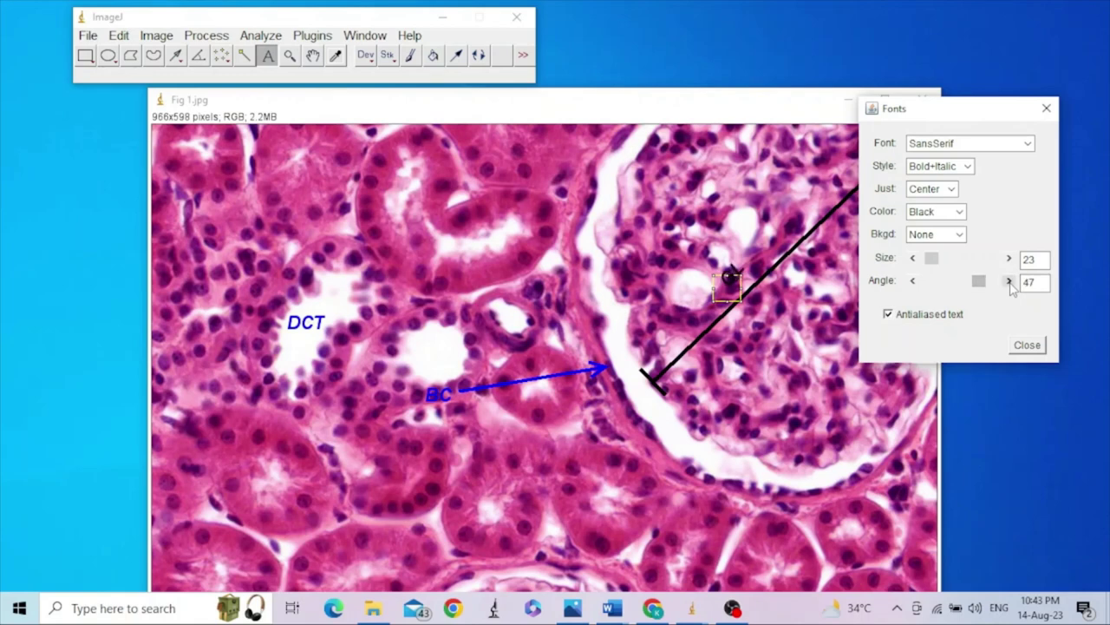
{"action": "left_click", "coordinate": [1009, 281]}
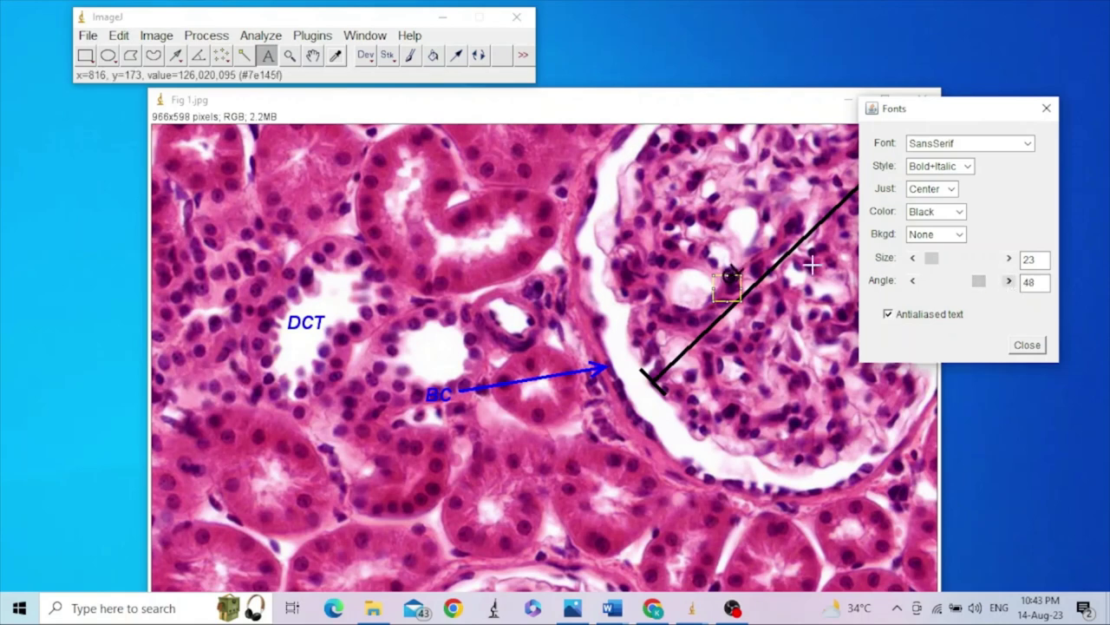
Move the GL label onto the middle of the bar-ended line and set its background to White.
{"action": "left_click", "coordinate": [738, 285]}
{"action": "left_click_drag", "start_coordinate": [740, 289], "coordinate": [751, 278]}
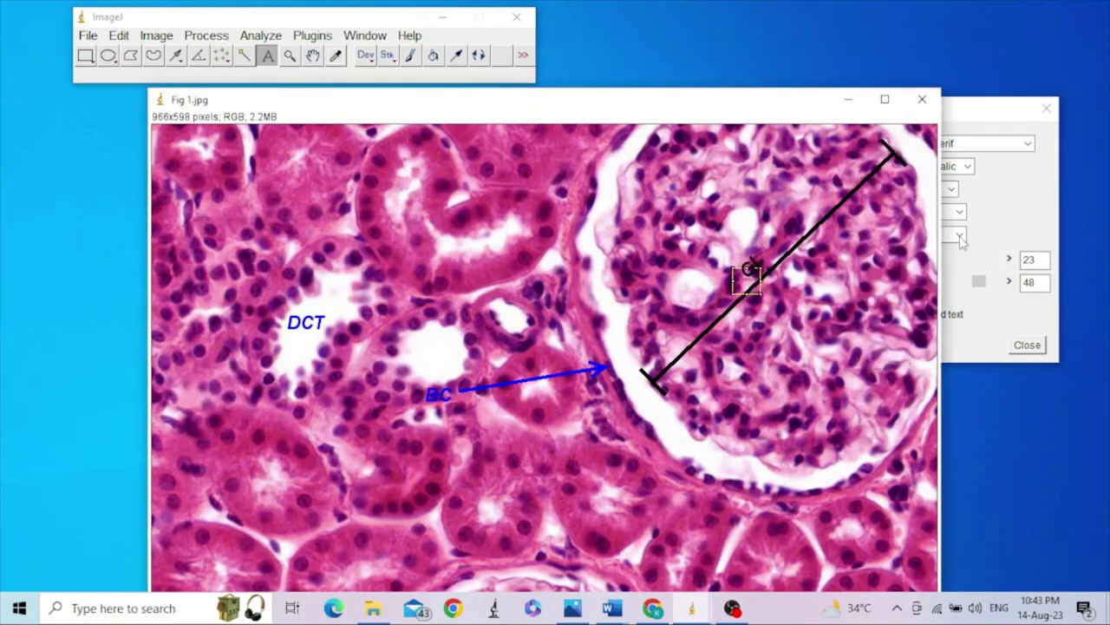
{"action": "left_click", "coordinate": [1023, 227]}
{"action": "left_click", "coordinate": [959, 235]}
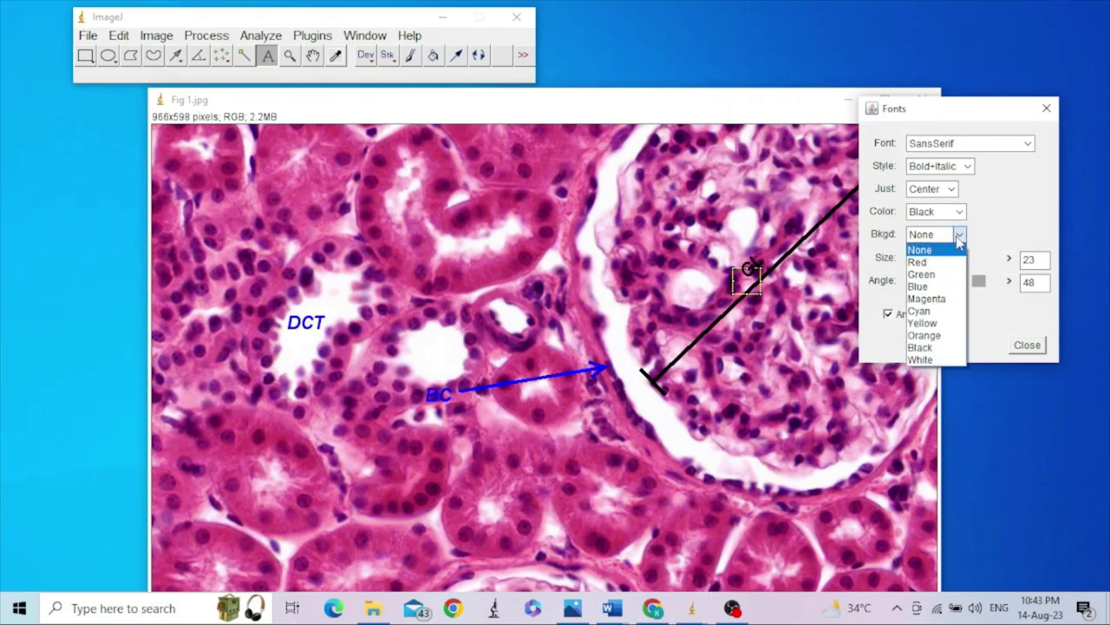
{"action": "left_click", "coordinate": [922, 360]}
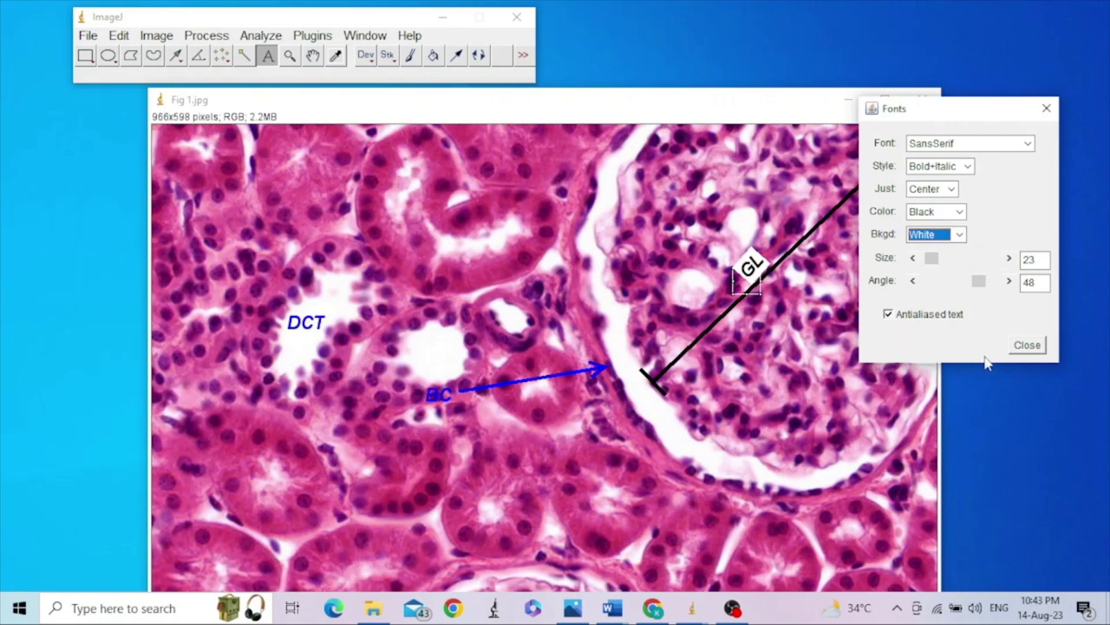
{"action": "left_click", "coordinate": [1026, 346]}
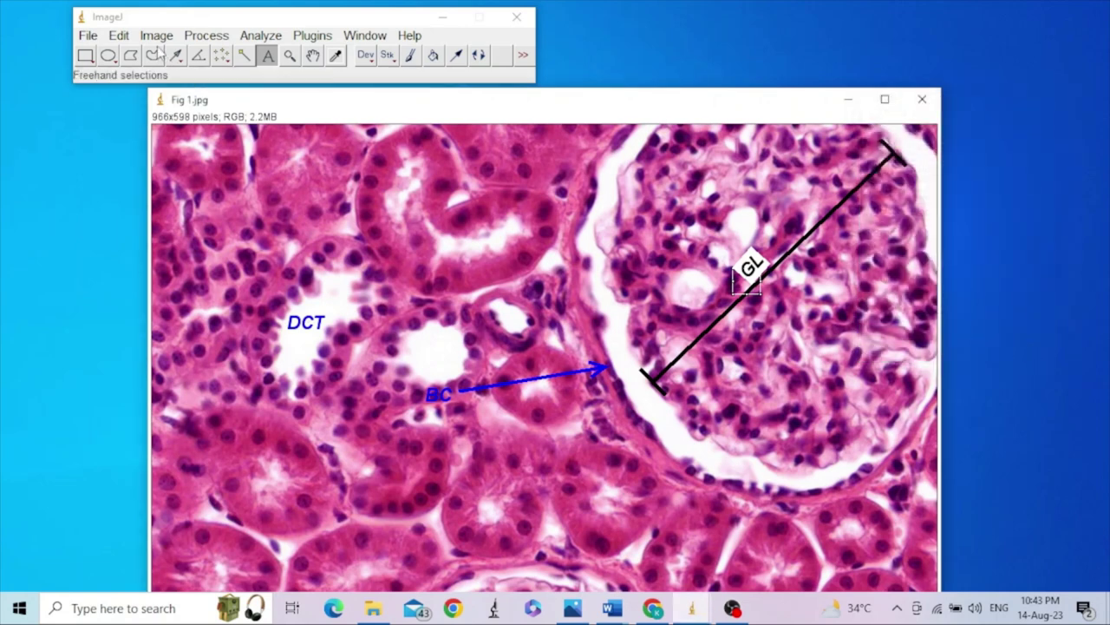
Try to render the rotated GL label into the image with the Draw command.
{"action": "left_click", "coordinate": [120, 35]}
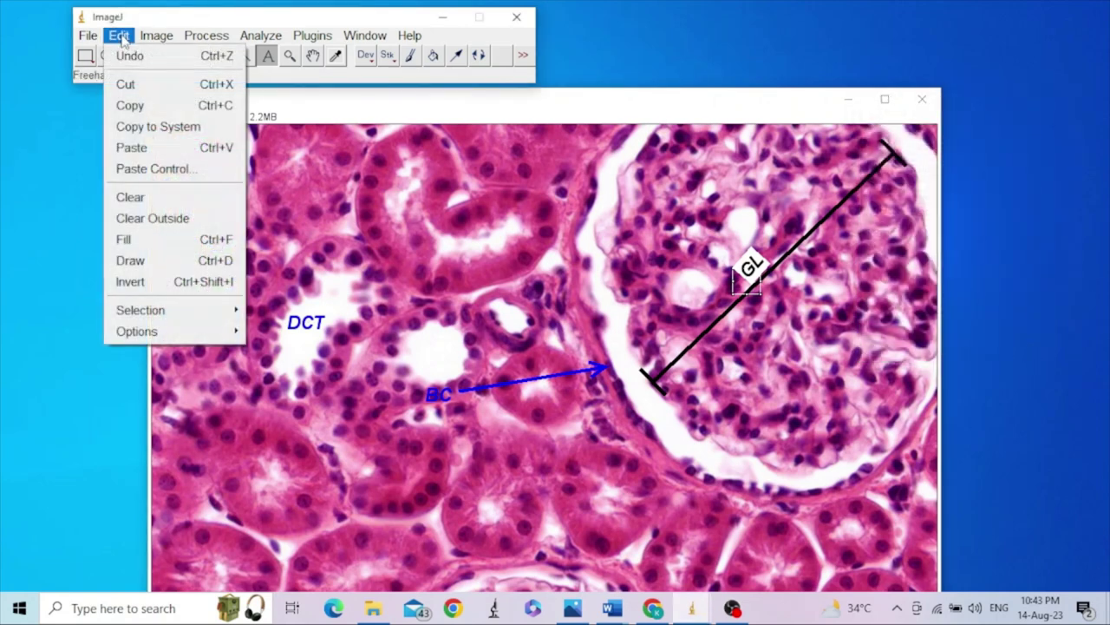
{"action": "left_click", "coordinate": [152, 272]}
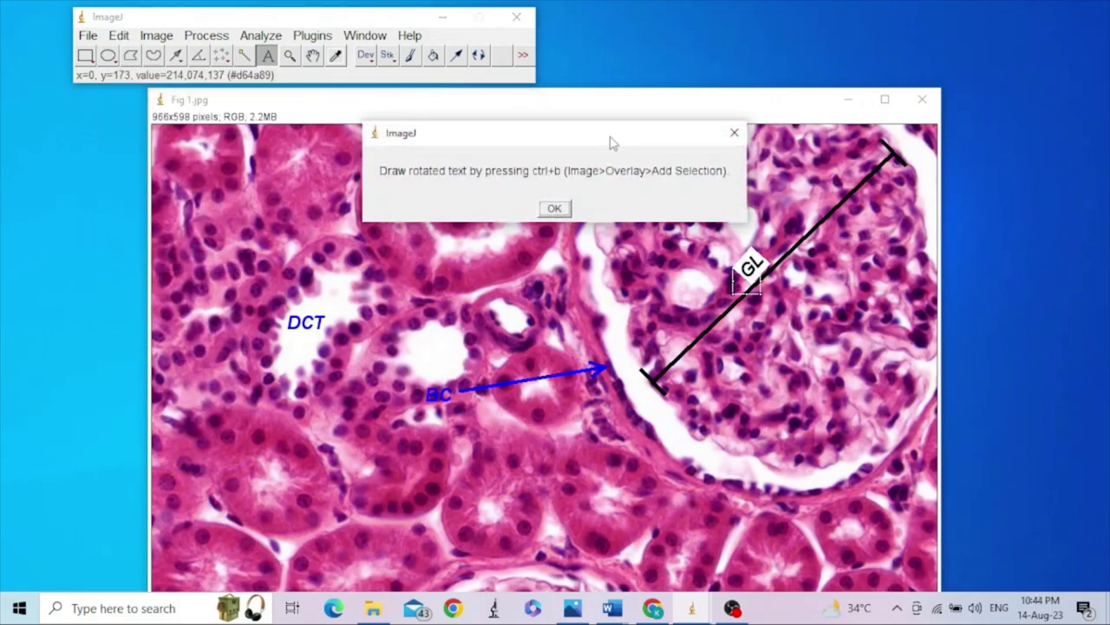
{"action": "left_click_drag", "start_coordinate": [613, 141], "coordinate": [851, 81]}
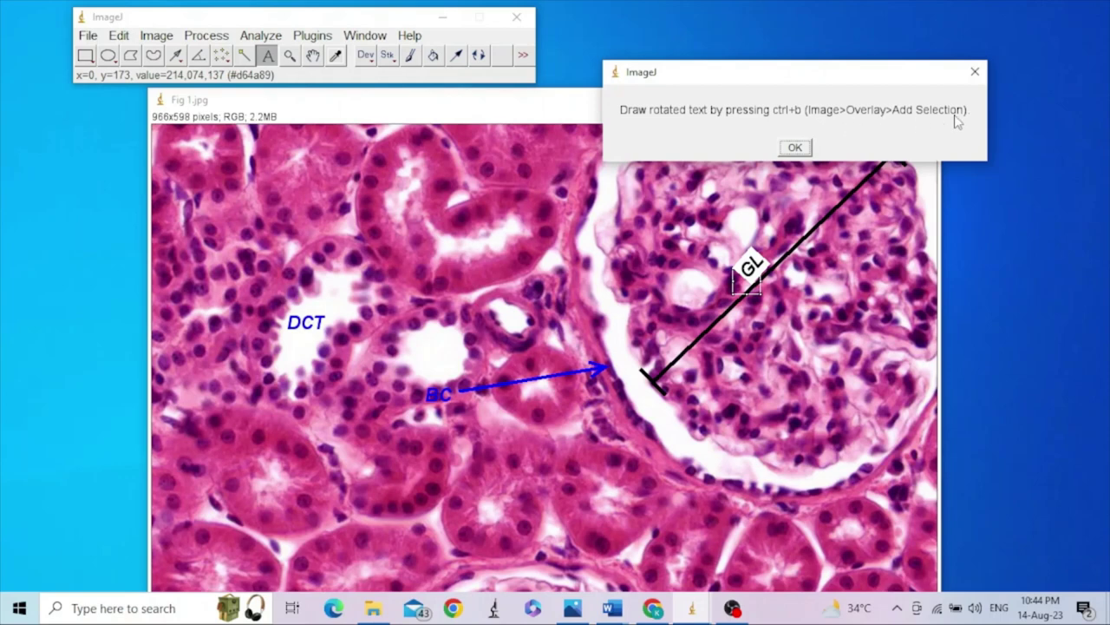
{"action": "left_click", "coordinate": [794, 147]}
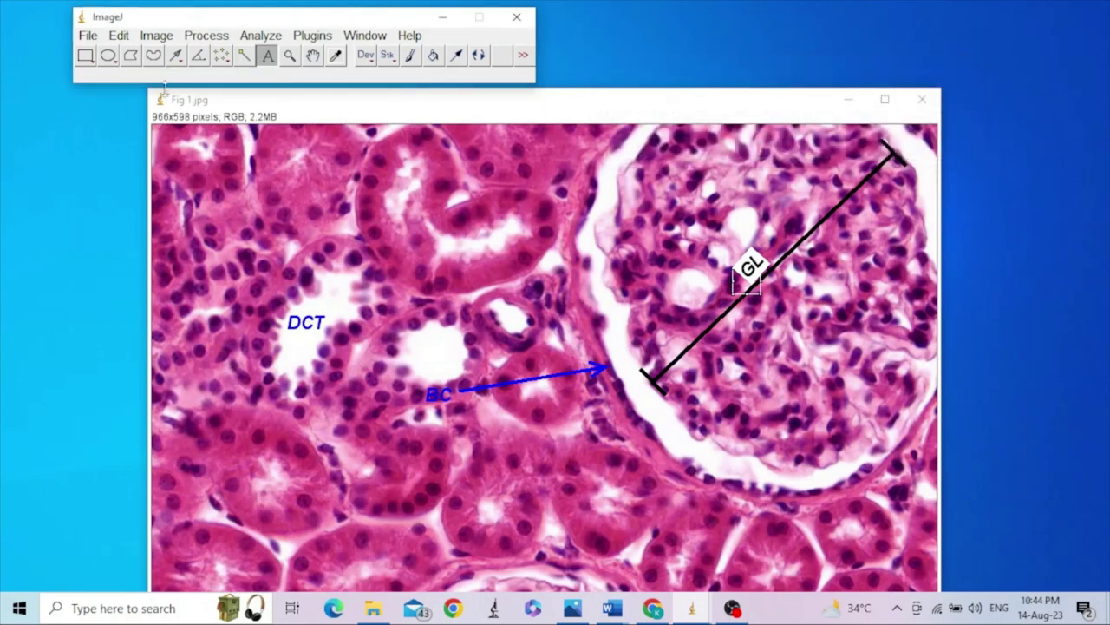
Add the rotated GL label to the image overlay as a selection.
{"action": "left_click", "coordinate": [154, 36]}
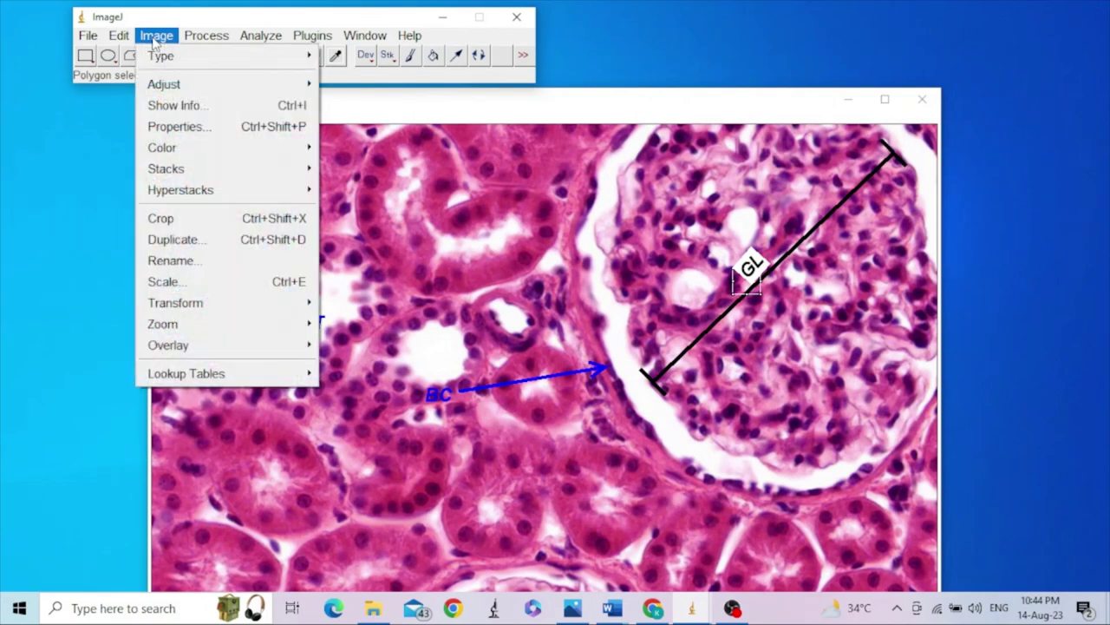
{"action": "mouse_move", "coordinate": [305, 348]}
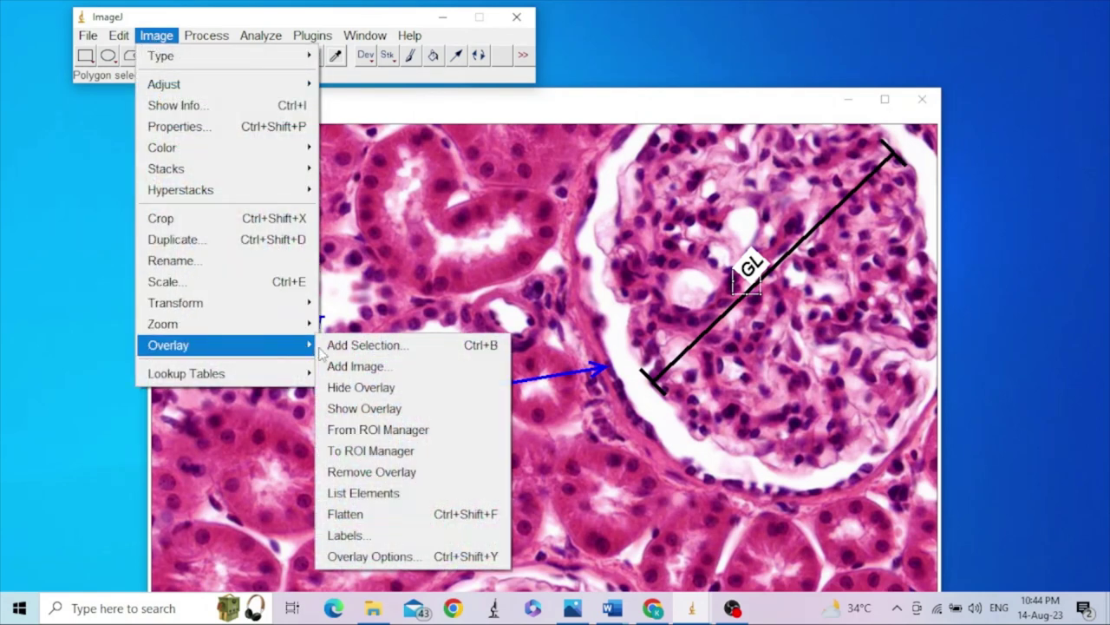
{"action": "left_click", "coordinate": [352, 345]}
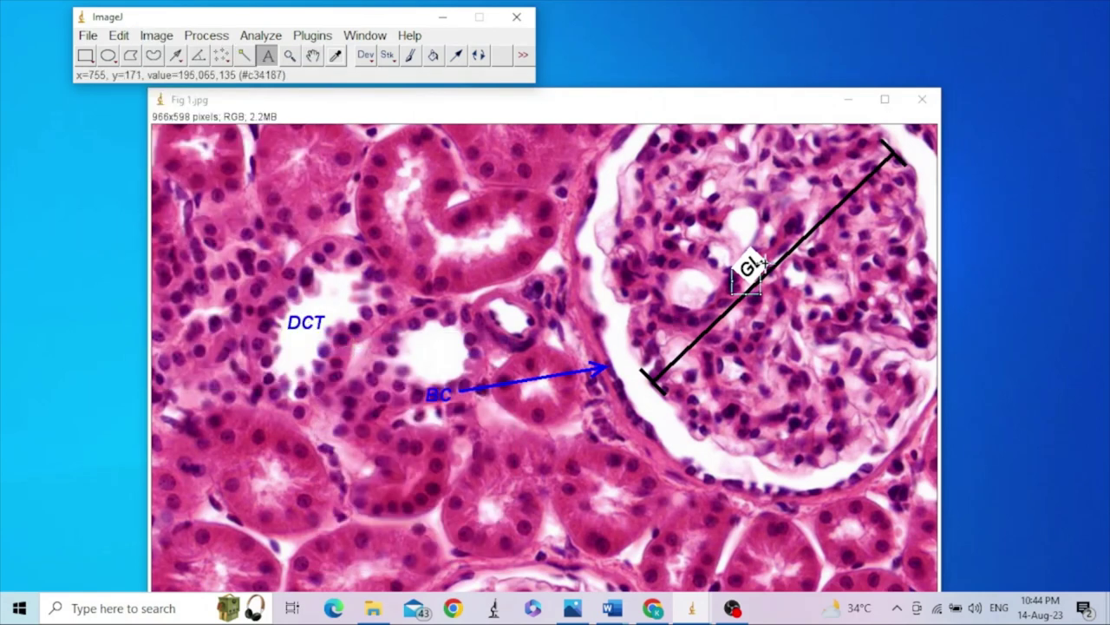
Add the text label "BS" beside the lower end of the bar-ended line and set its angle to 88.
{"action": "left_click", "coordinate": [647, 411]}
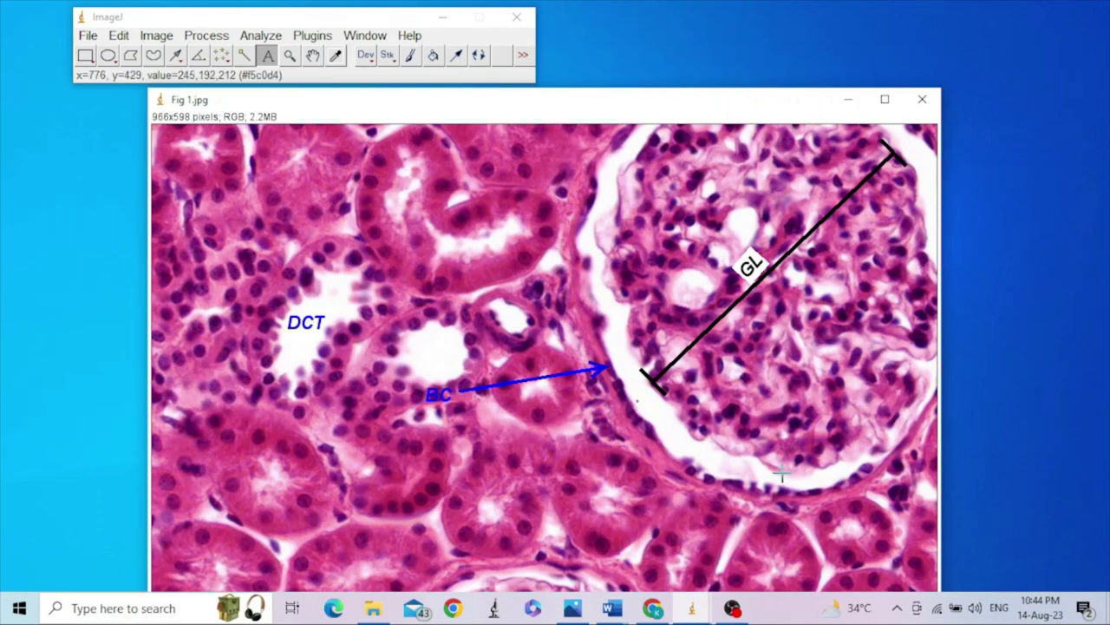
{"action": "type", "text": "BS"}
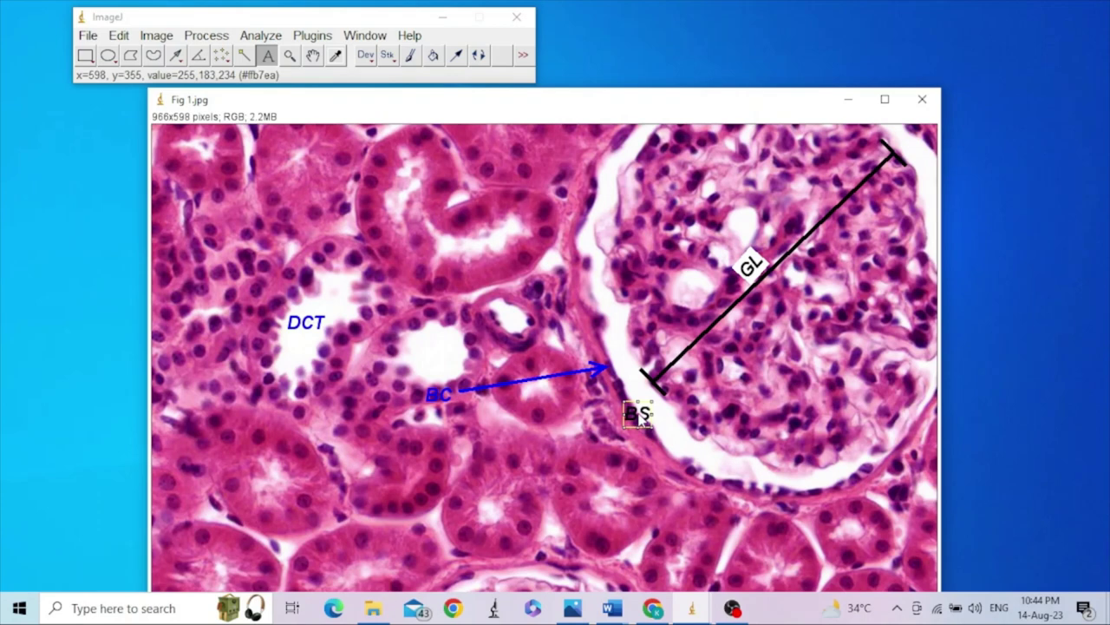
{"action": "left_click", "coordinate": [271, 61]}
{"action": "double_click", "coordinate": [269, 58]}
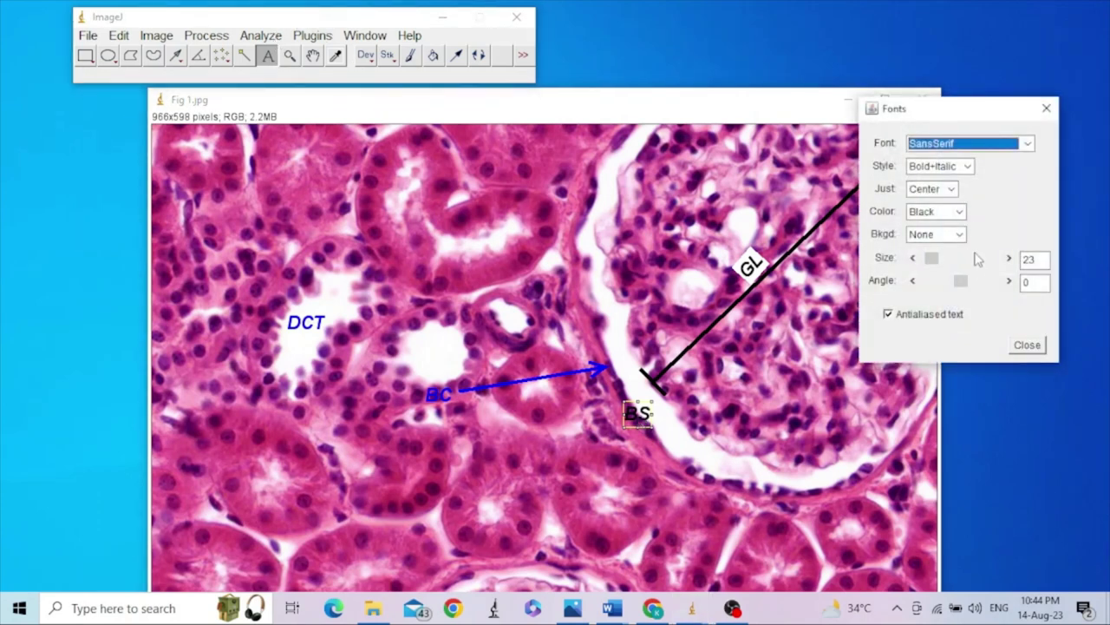
{"action": "left_click_drag", "start_coordinate": [967, 280], "coordinate": [1008, 295]}
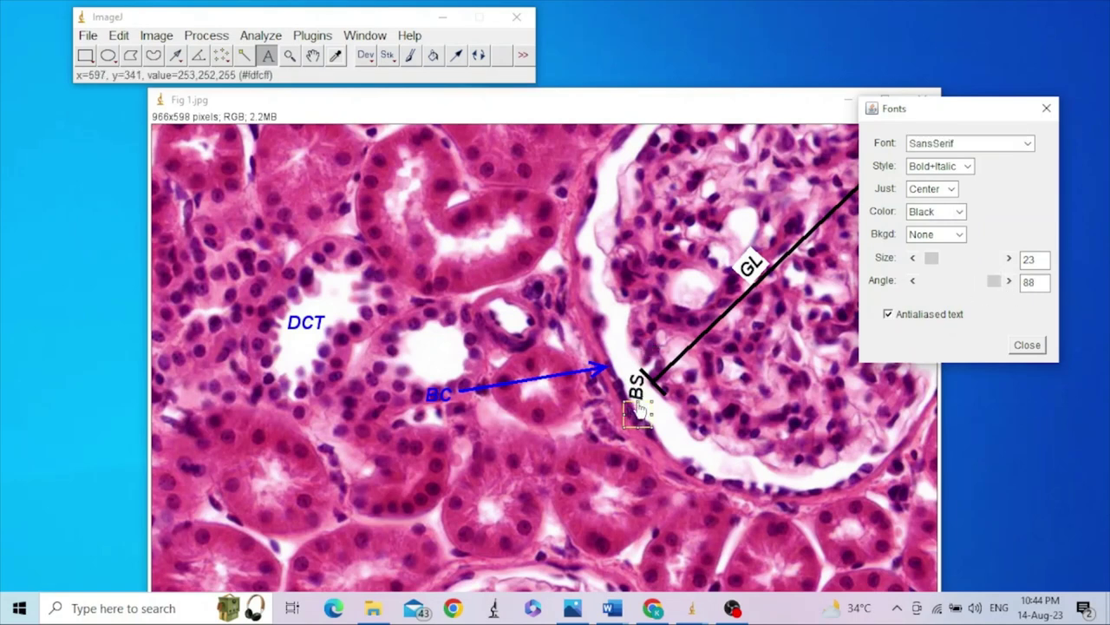
Move the BS label into the white space around the glomerulus, add it to the overlay and close the font settings.
{"action": "left_click_drag", "start_coordinate": [638, 415], "coordinate": [670, 454]}
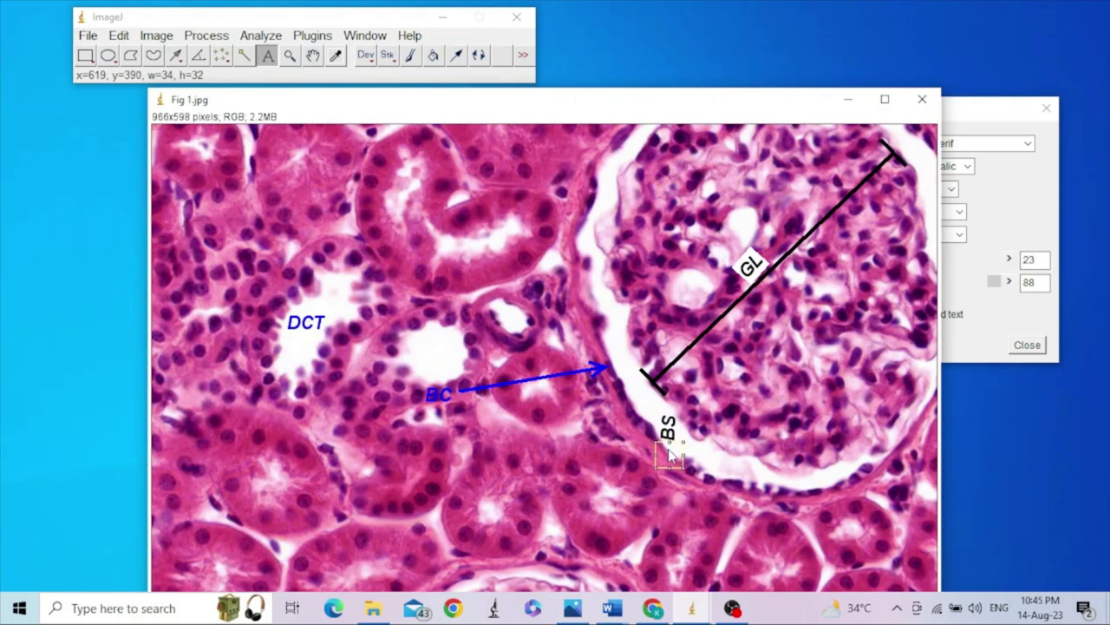
{"action": "left_click", "coordinate": [157, 35]}
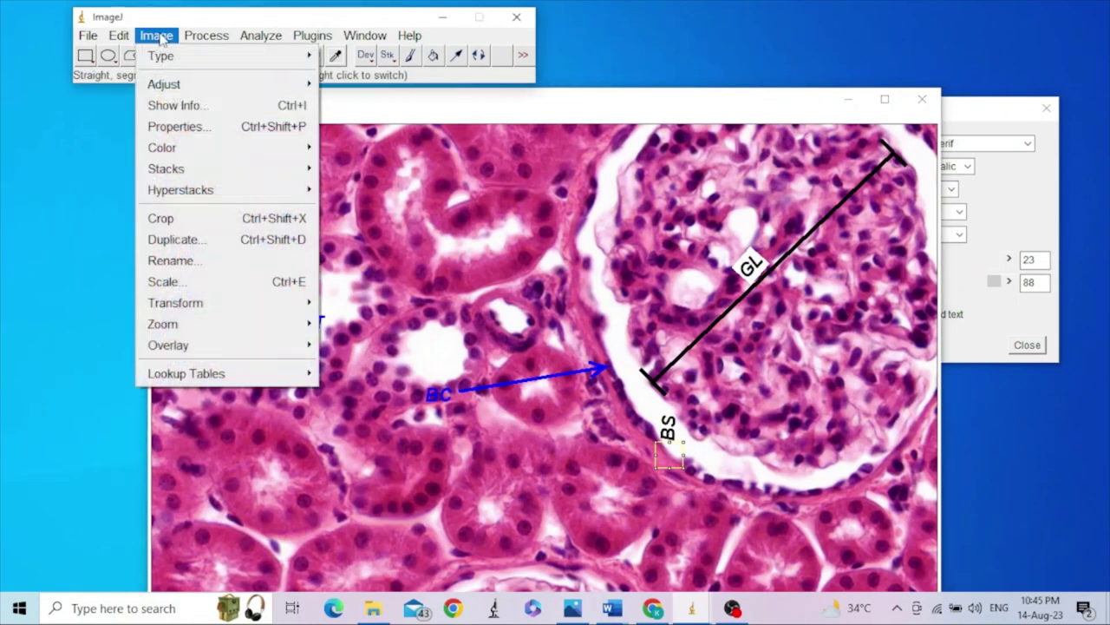
{"action": "mouse_move", "coordinate": [300, 345]}
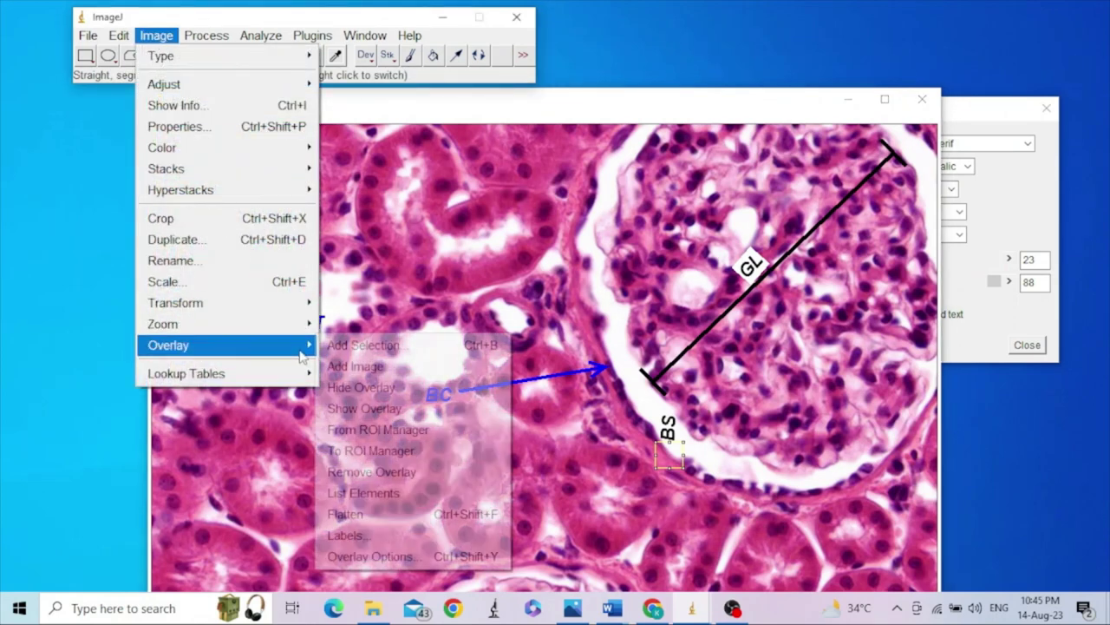
{"action": "left_click", "coordinate": [351, 346]}
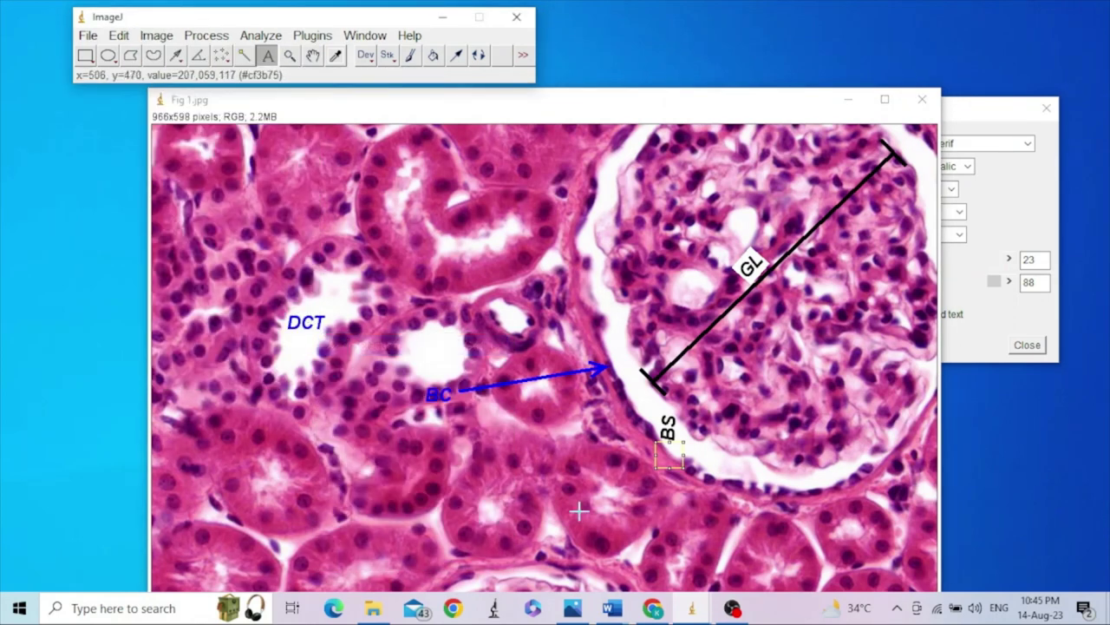
{"action": "left_click", "coordinate": [701, 524]}
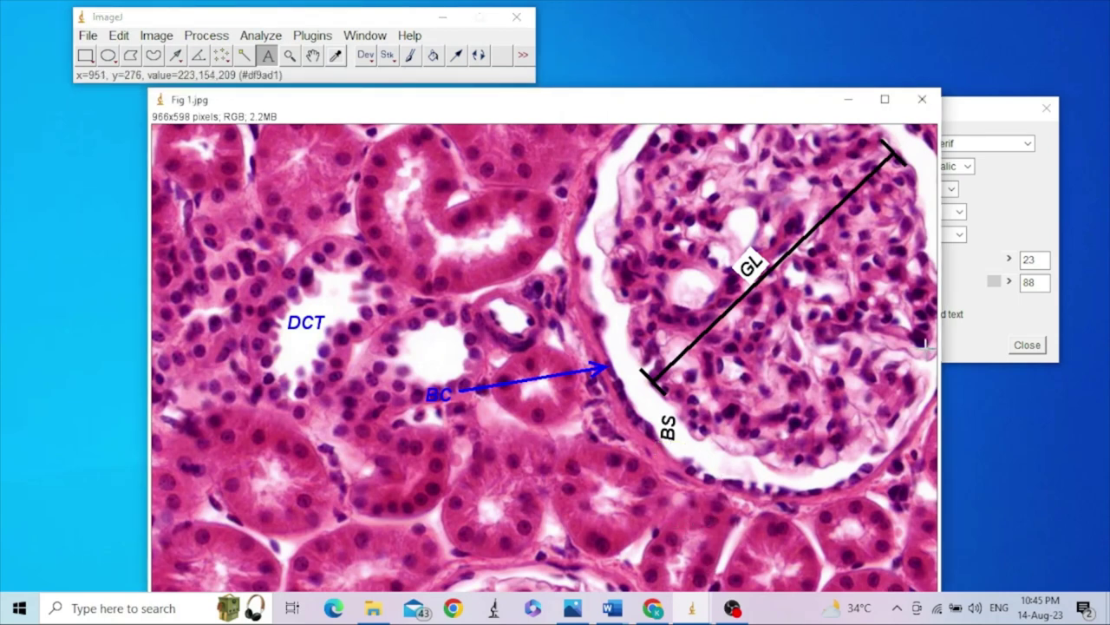
{"action": "left_click", "coordinate": [962, 361]}
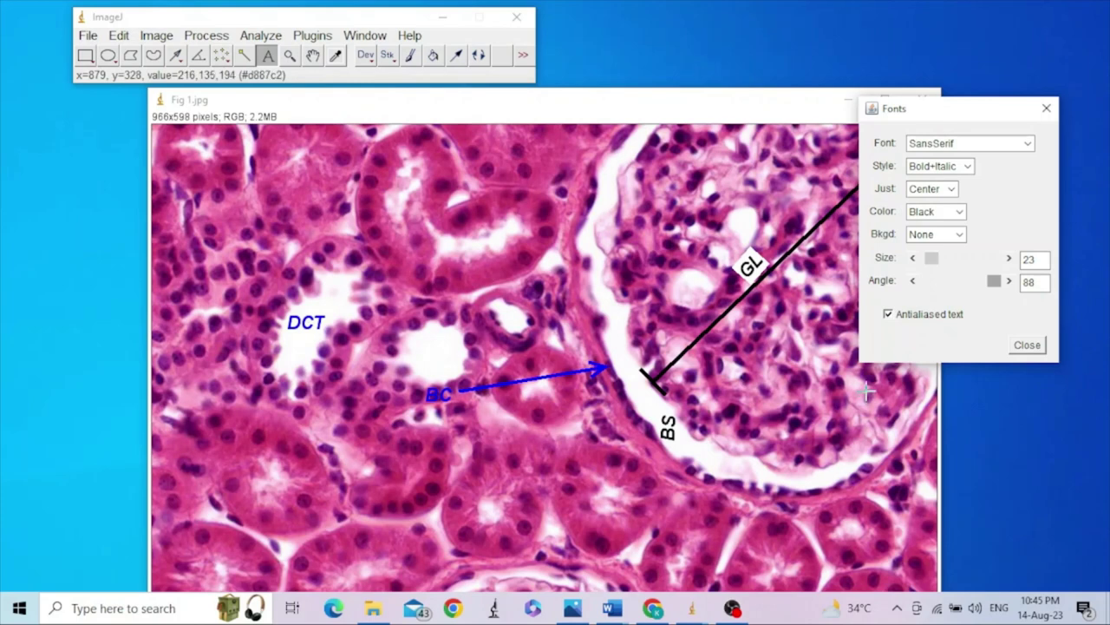
{"action": "left_click", "coordinate": [1028, 346]}
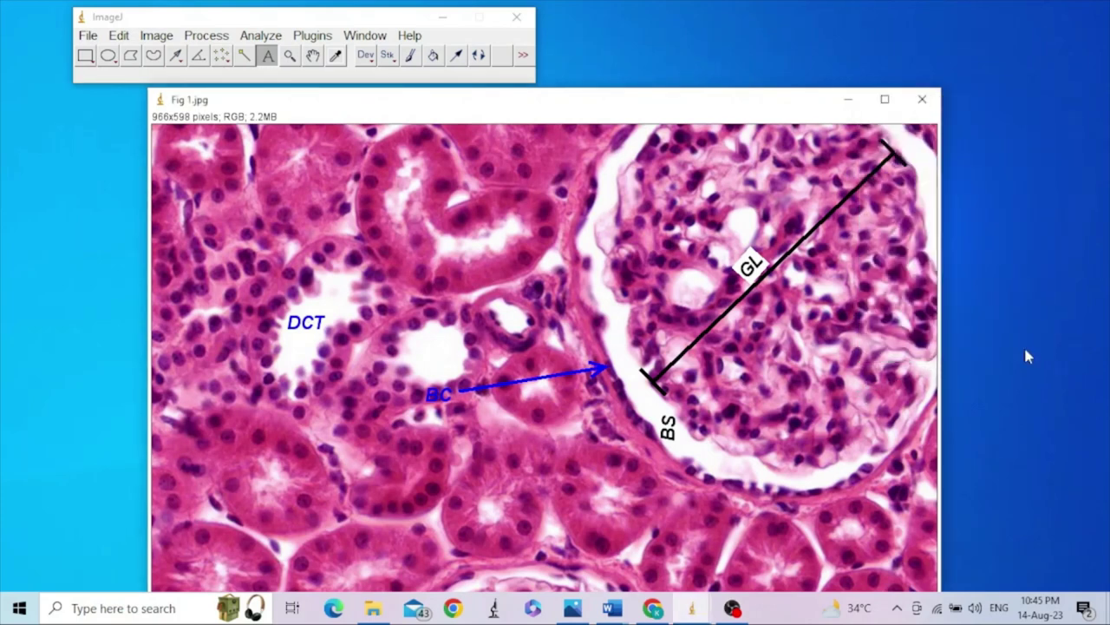